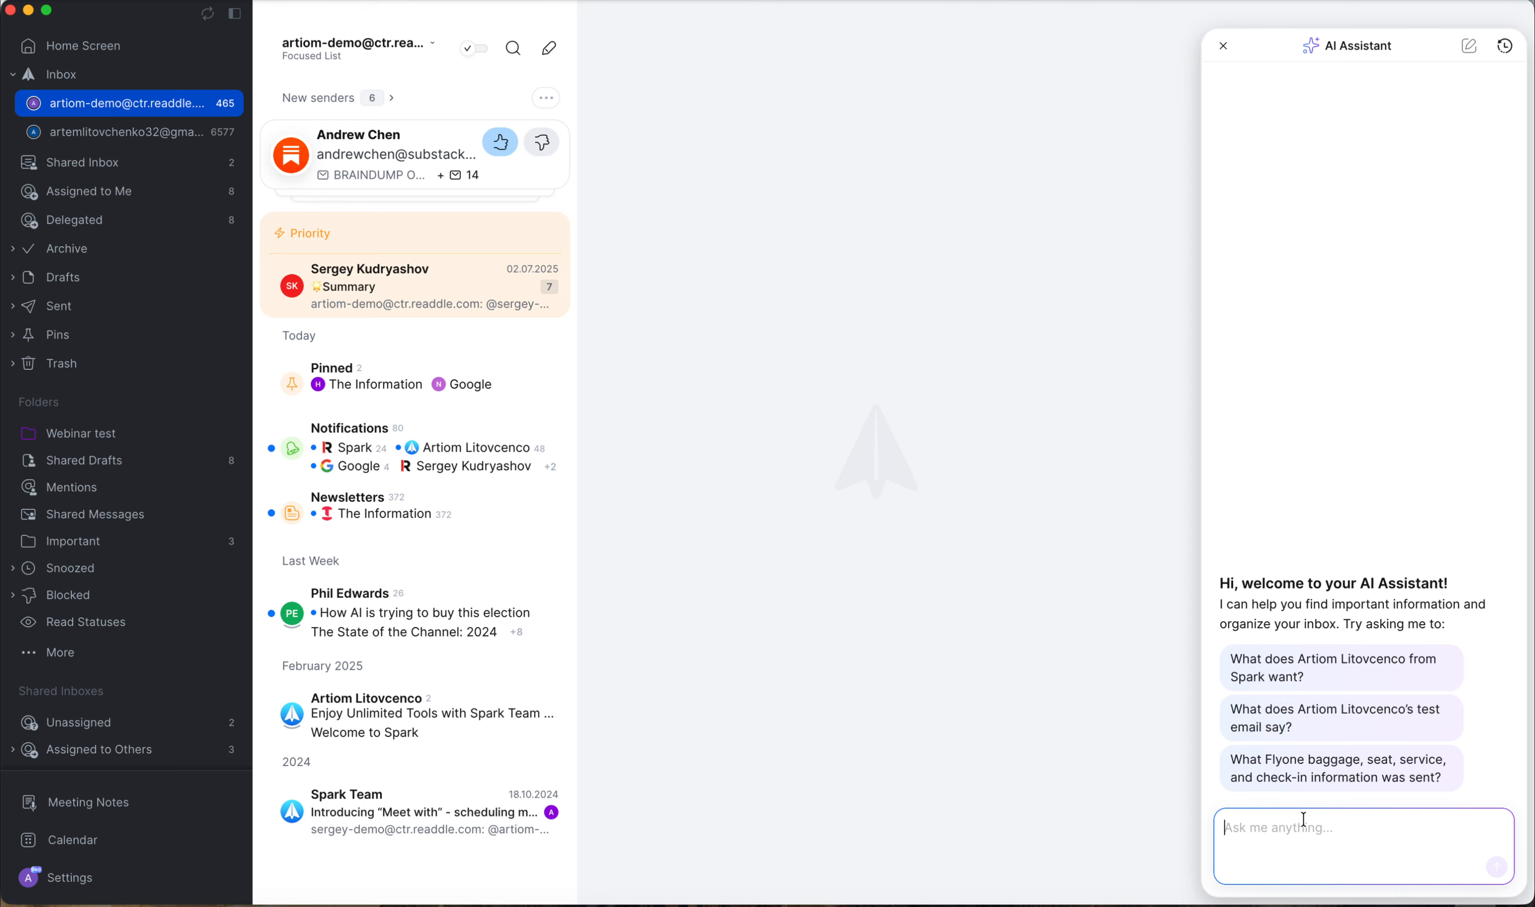
Ask the AI Assistant how many emails you have from one particular sender.
key("Return")
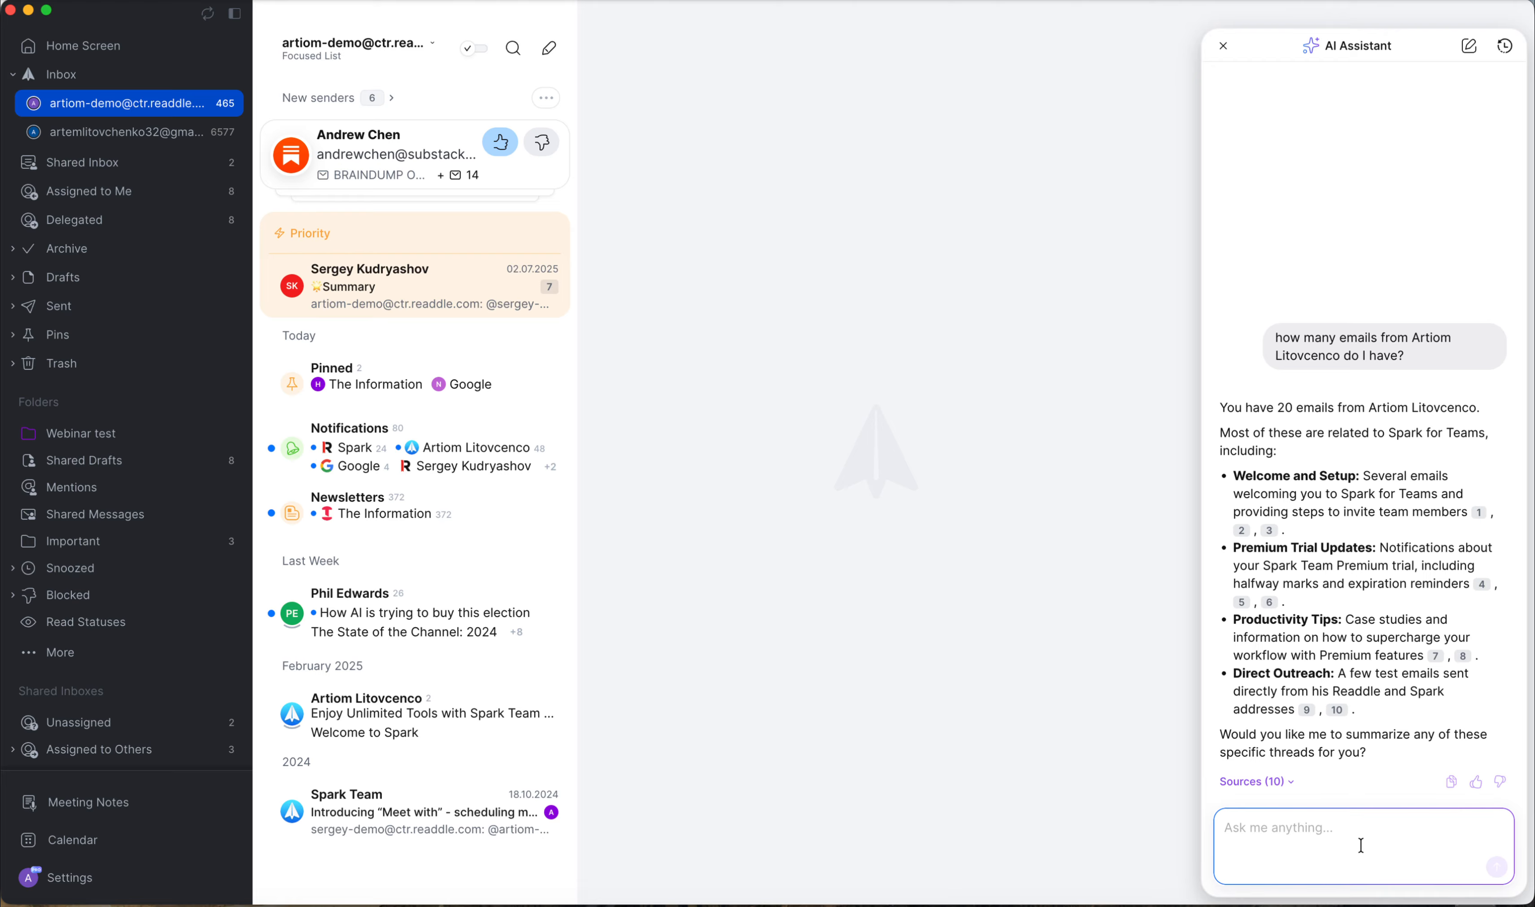
Ask the AI Assistant to archive all of those emails.
type("could you please archvie")
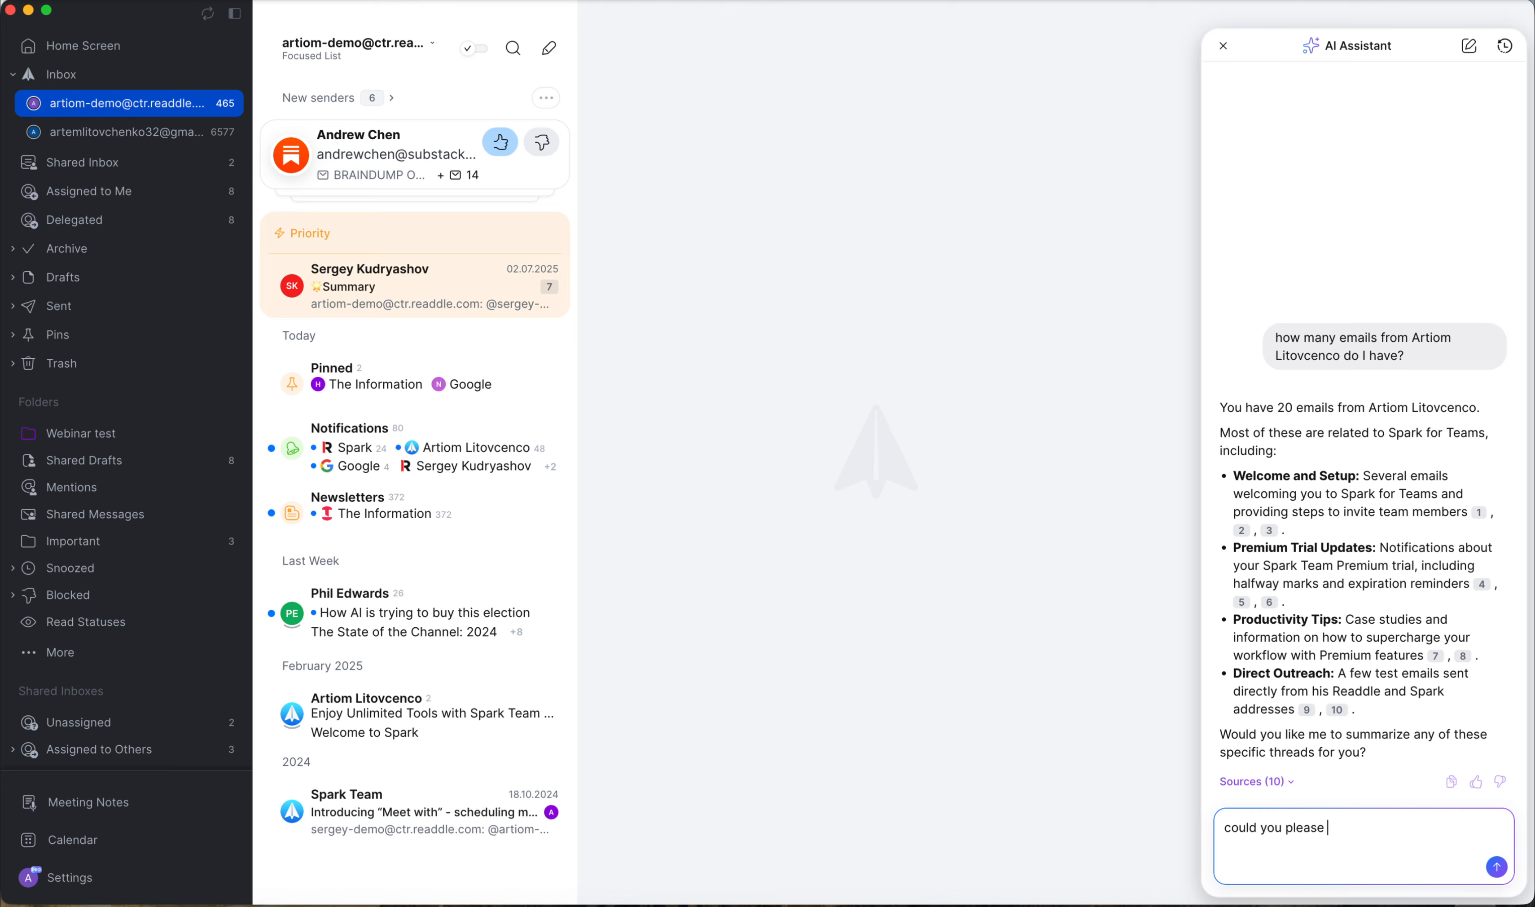
key("BackSpace")
key("BackSpace")
key("BackSpace")
type("ive all of them?")
key("Return")
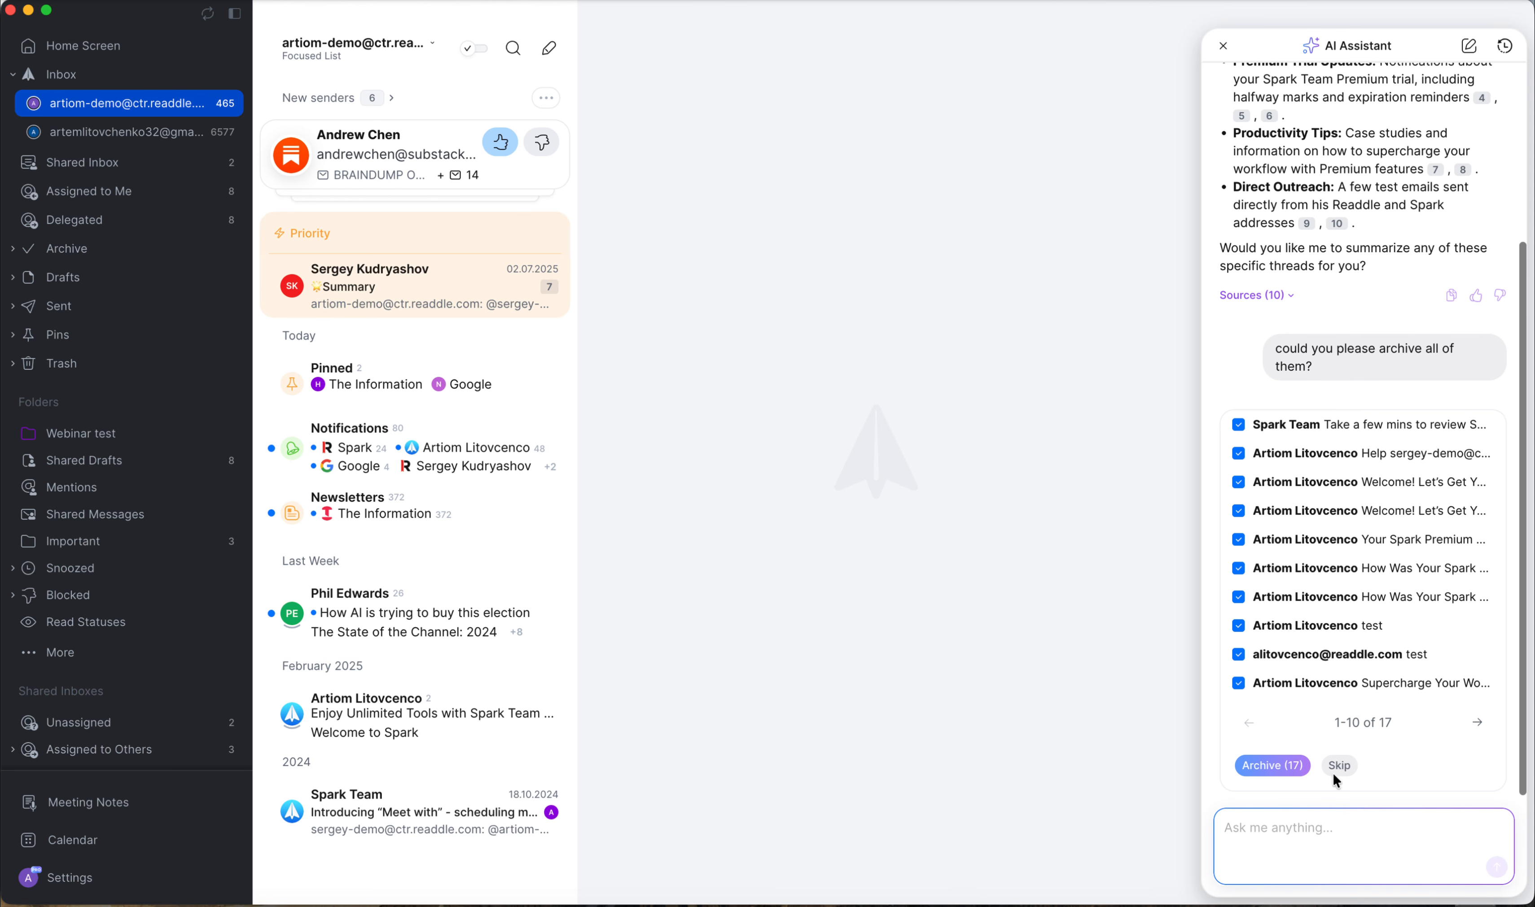
Page through the list of emails proposed for archiving and skip archiving them.
left_click(1272, 767)
left_click(1476, 722)
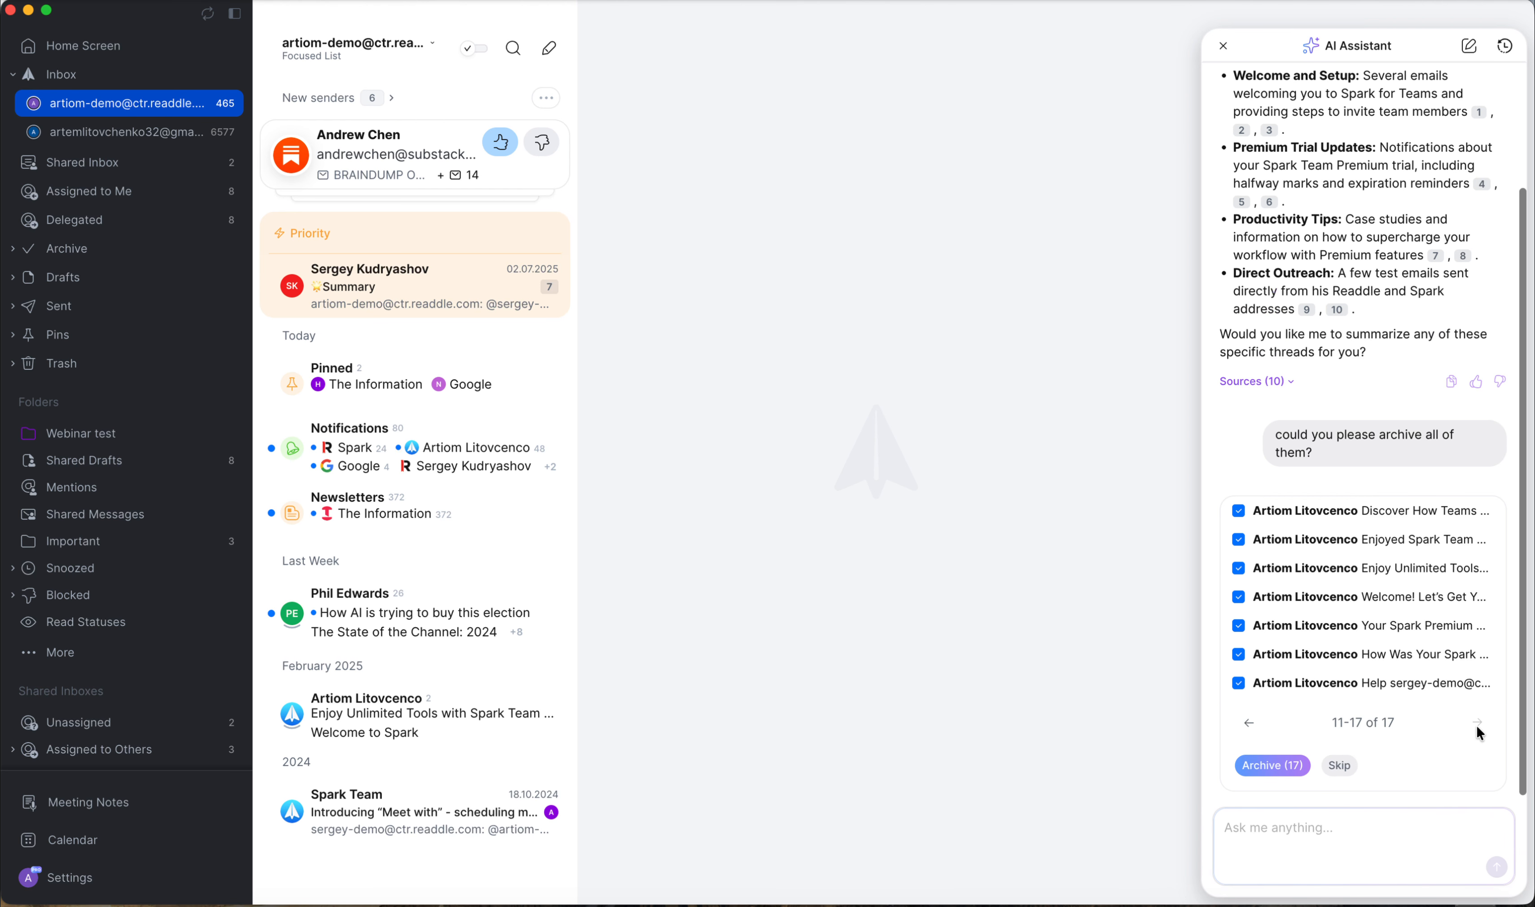
left_click(1248, 721)
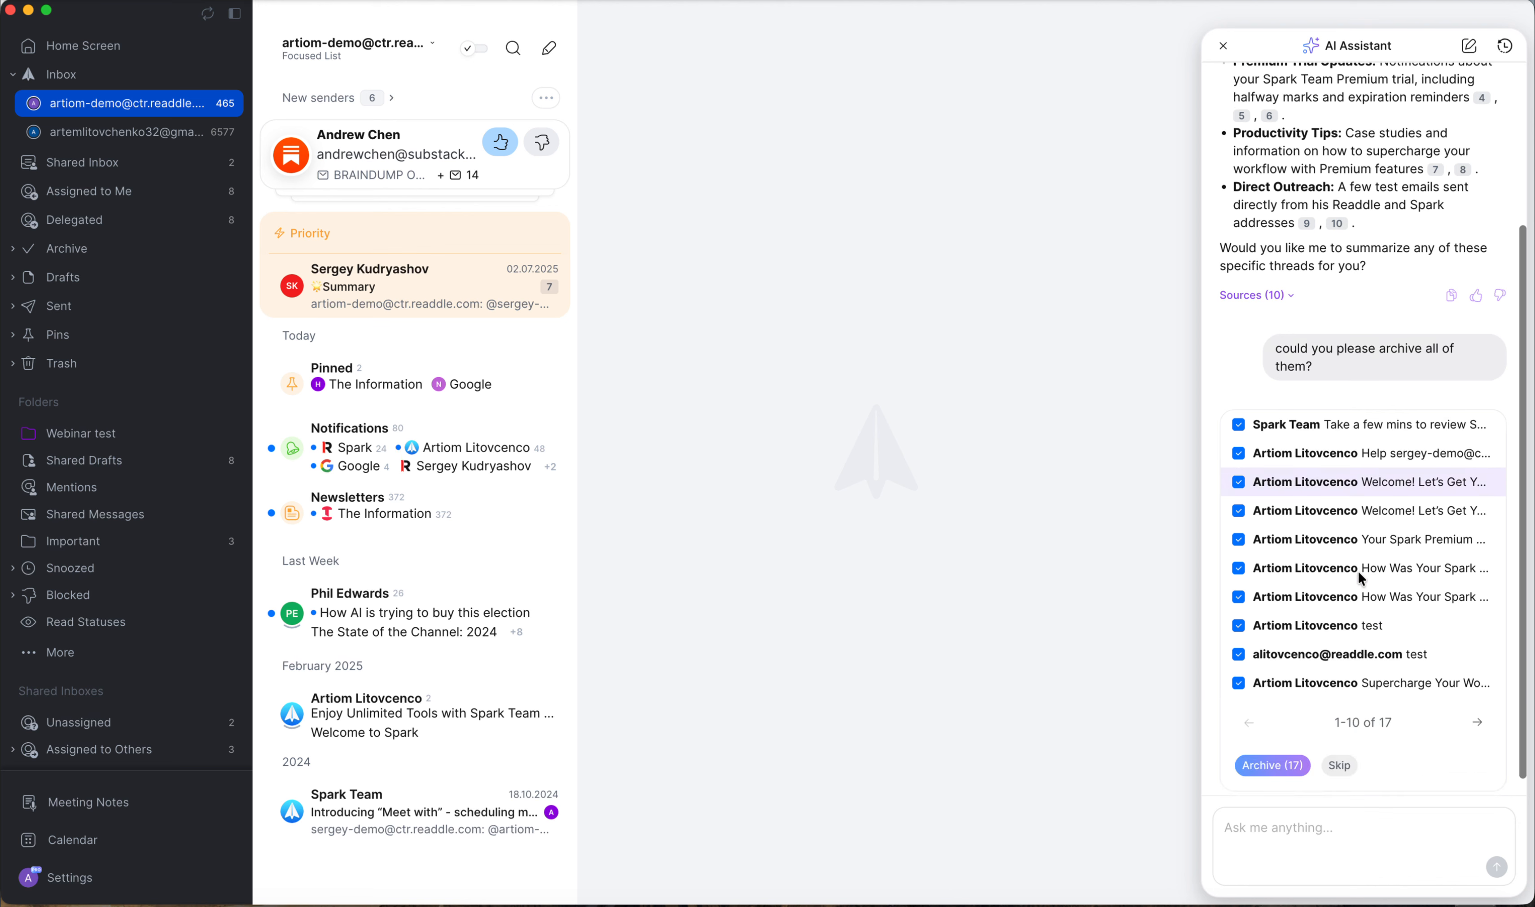
left_click(1285, 762)
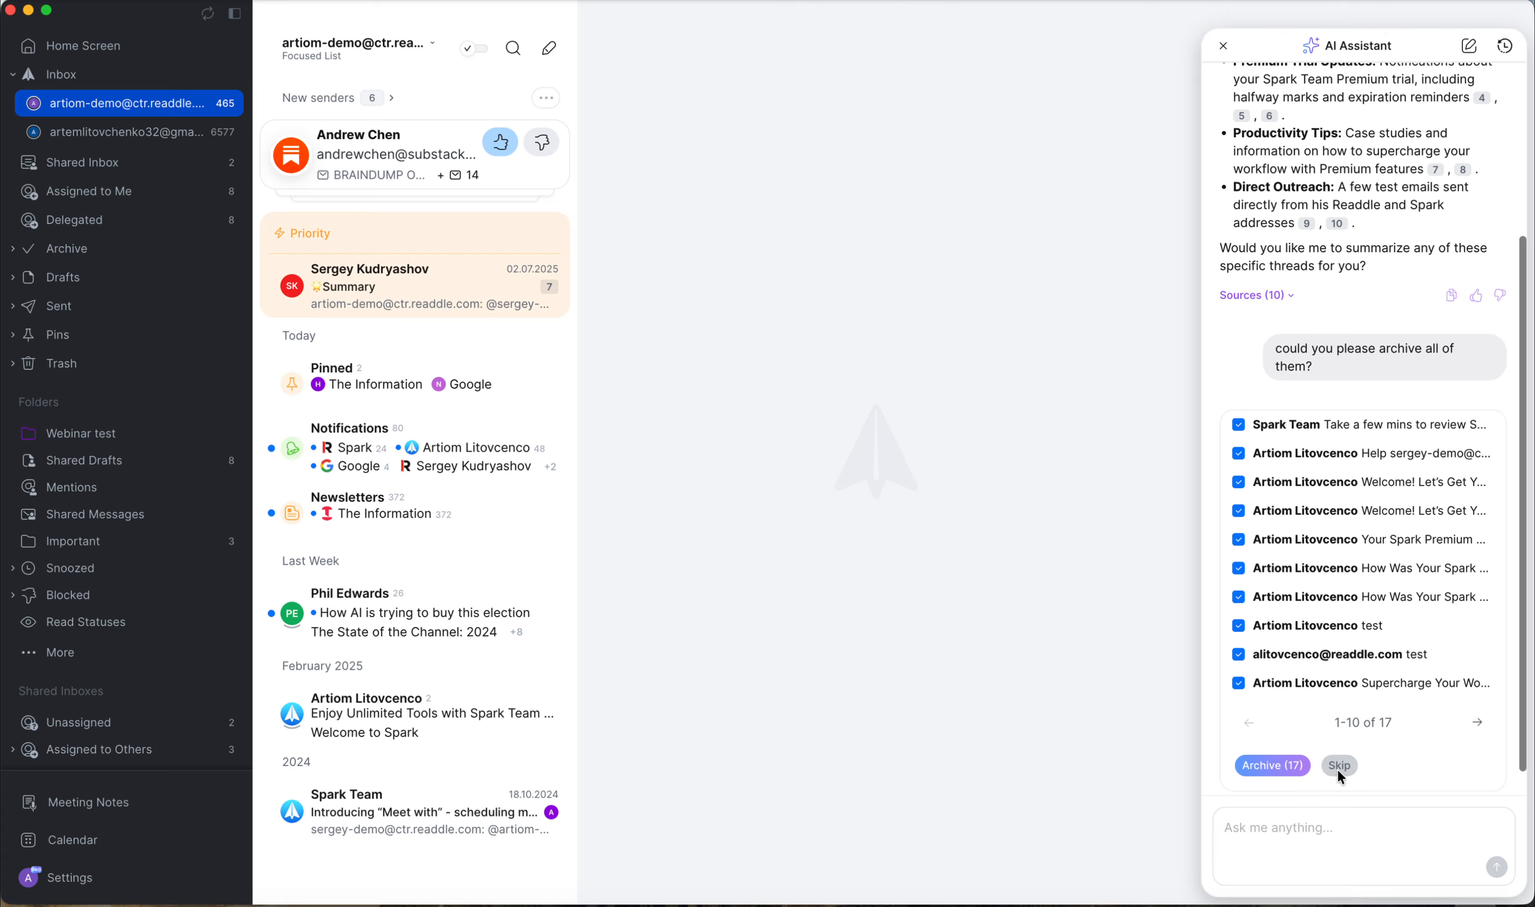
left_click(1327, 823)
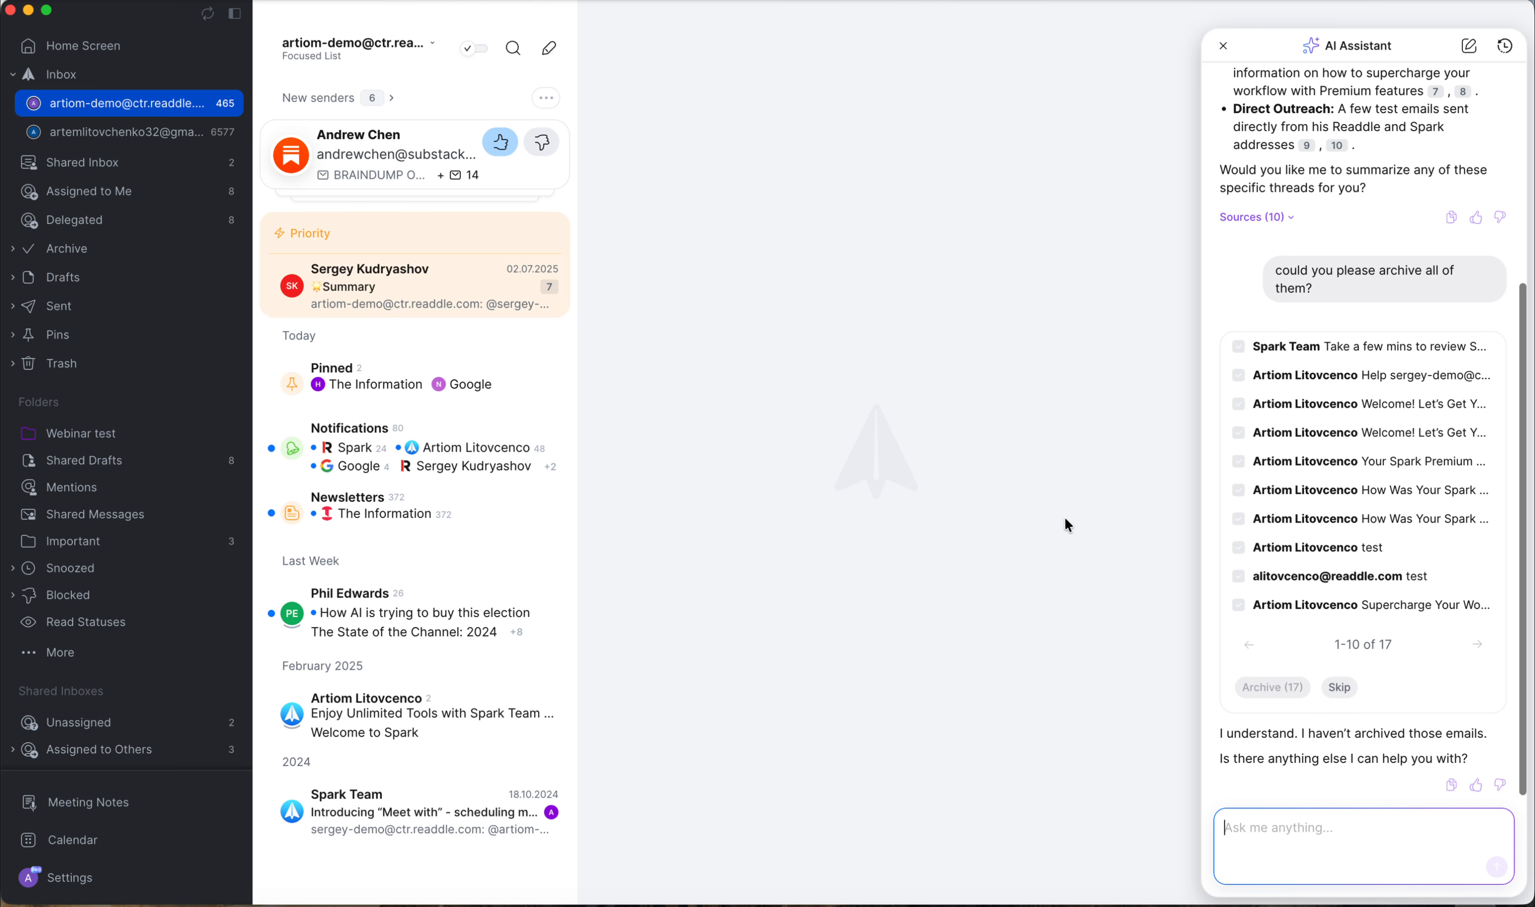
Open the priority Summary thread and ask the AI Assistant what this thread is generally about.
left_click(429, 288)
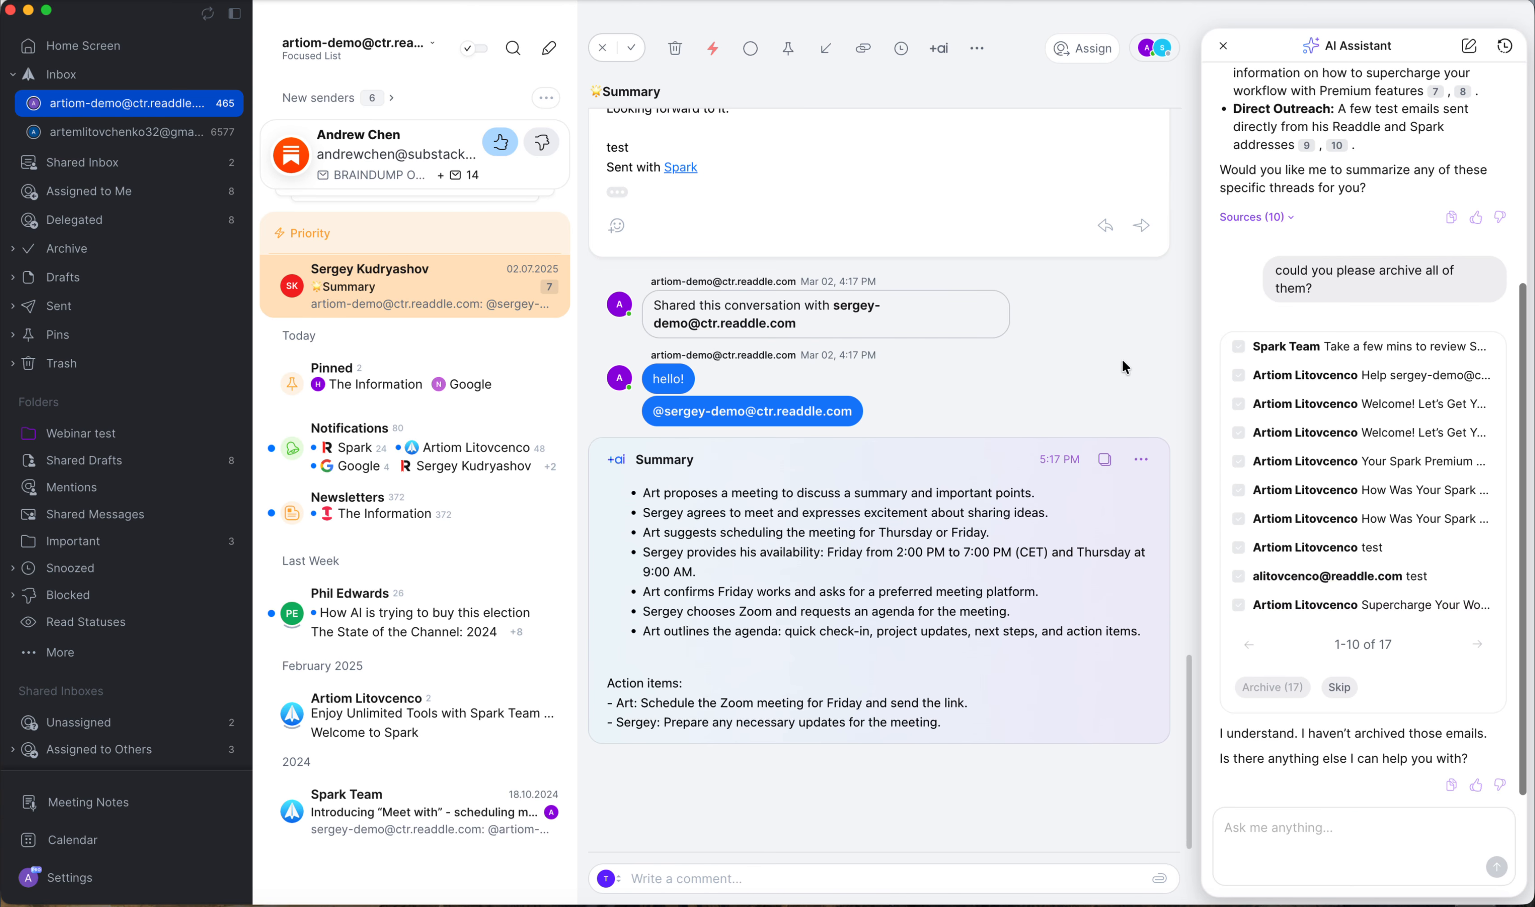
left_click(1309, 830)
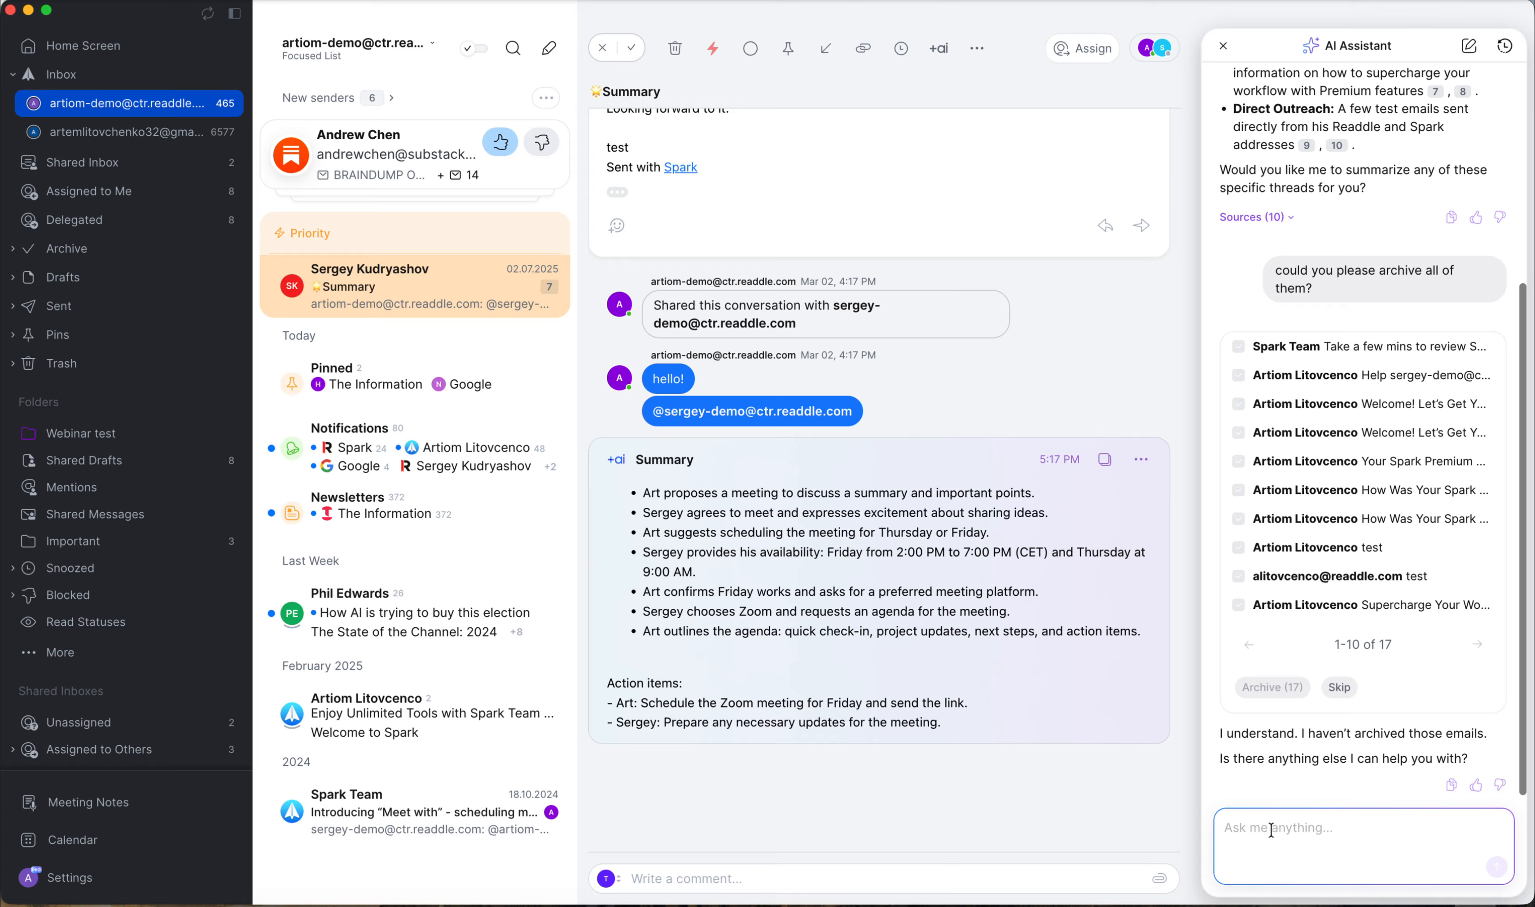
type("what is this thread gen")
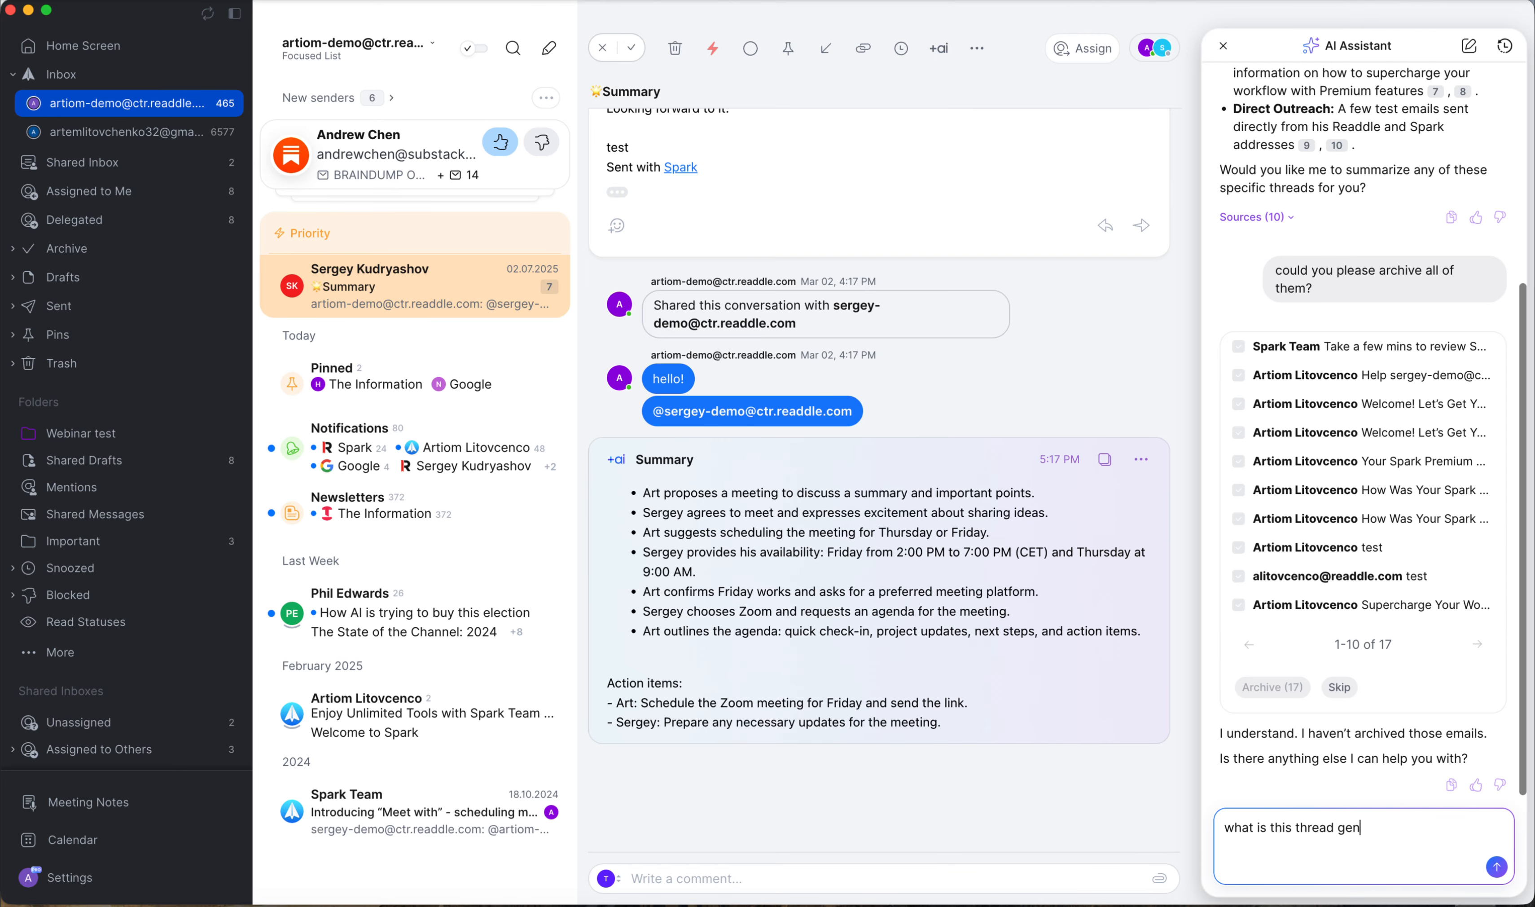
type("erally about?")
key("Return")
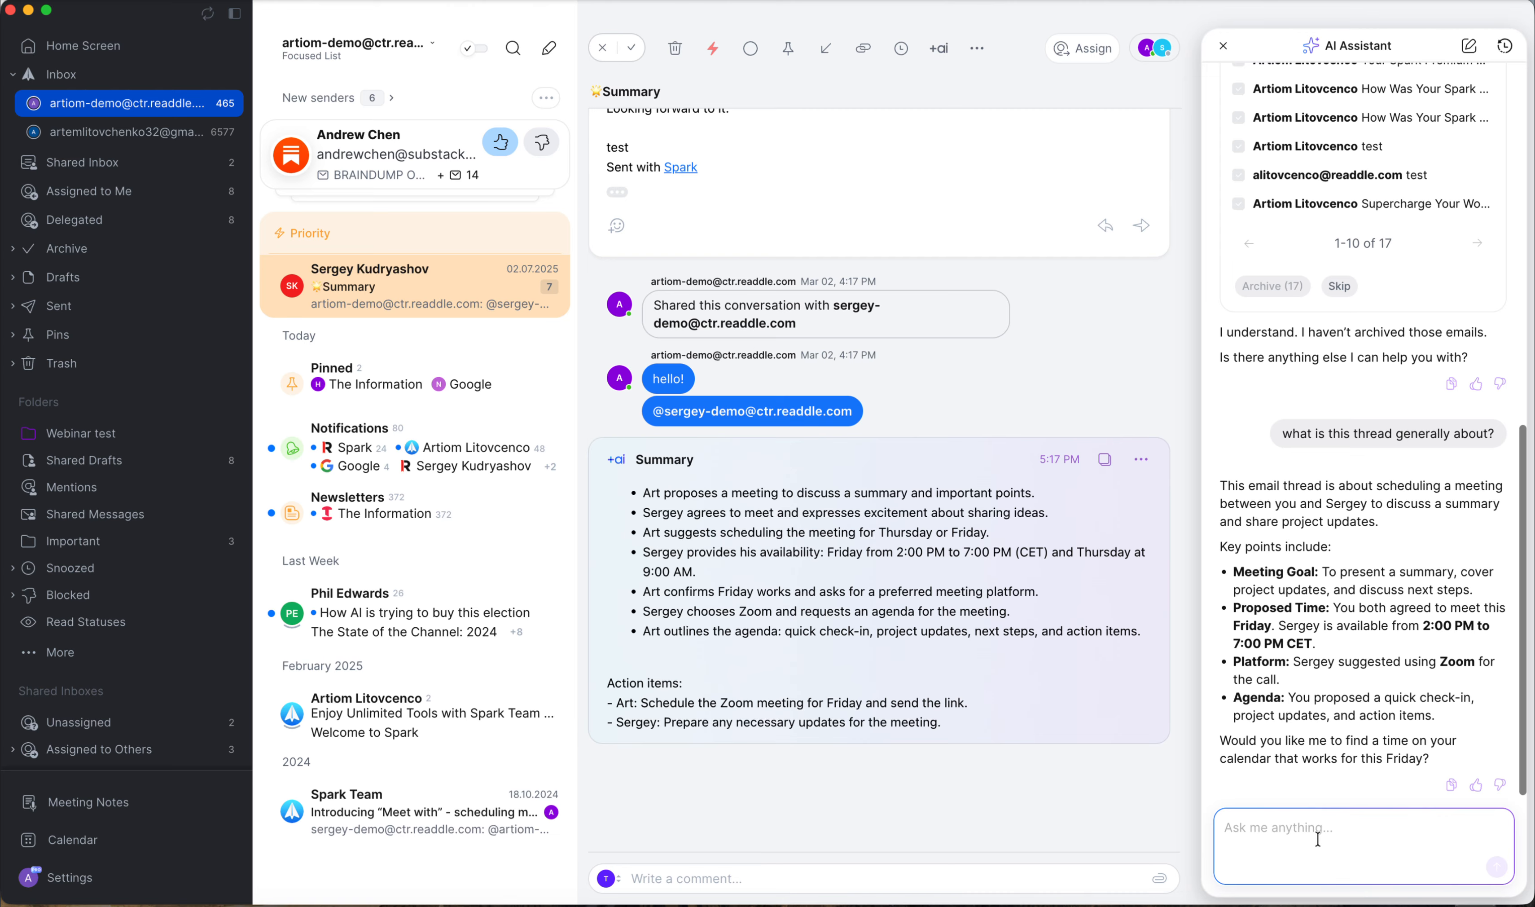
Ask the AI Assistant to book the meeting for this Friday.
type("yes, please, book it for this Friday")
key("Return")
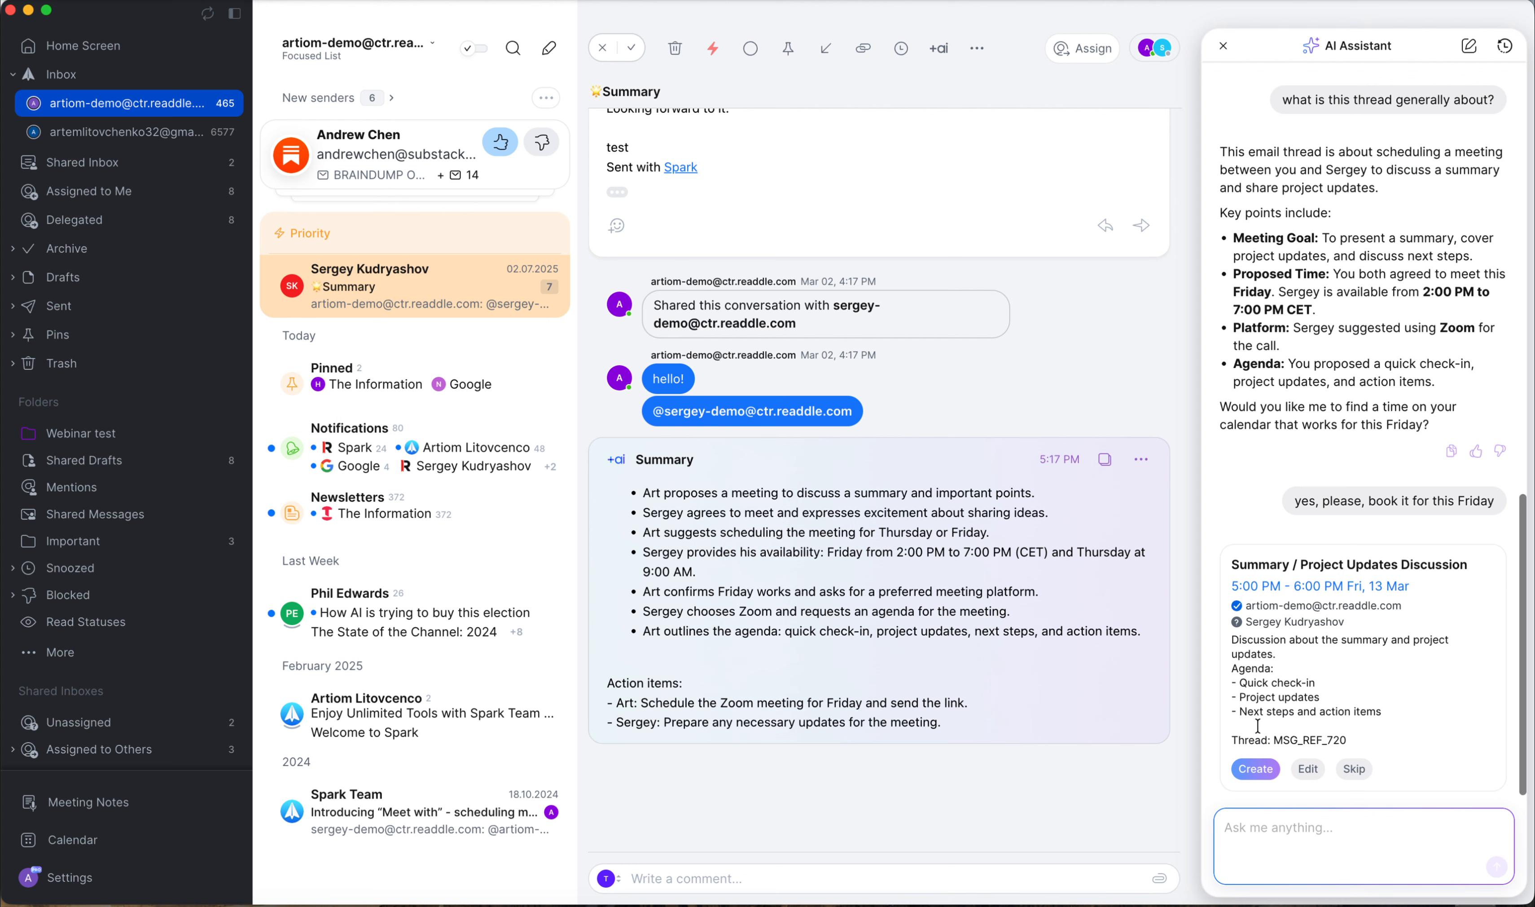
Open the suggested Summary / Project Updates Discussion event for editing and create it.
left_click(1298, 768)
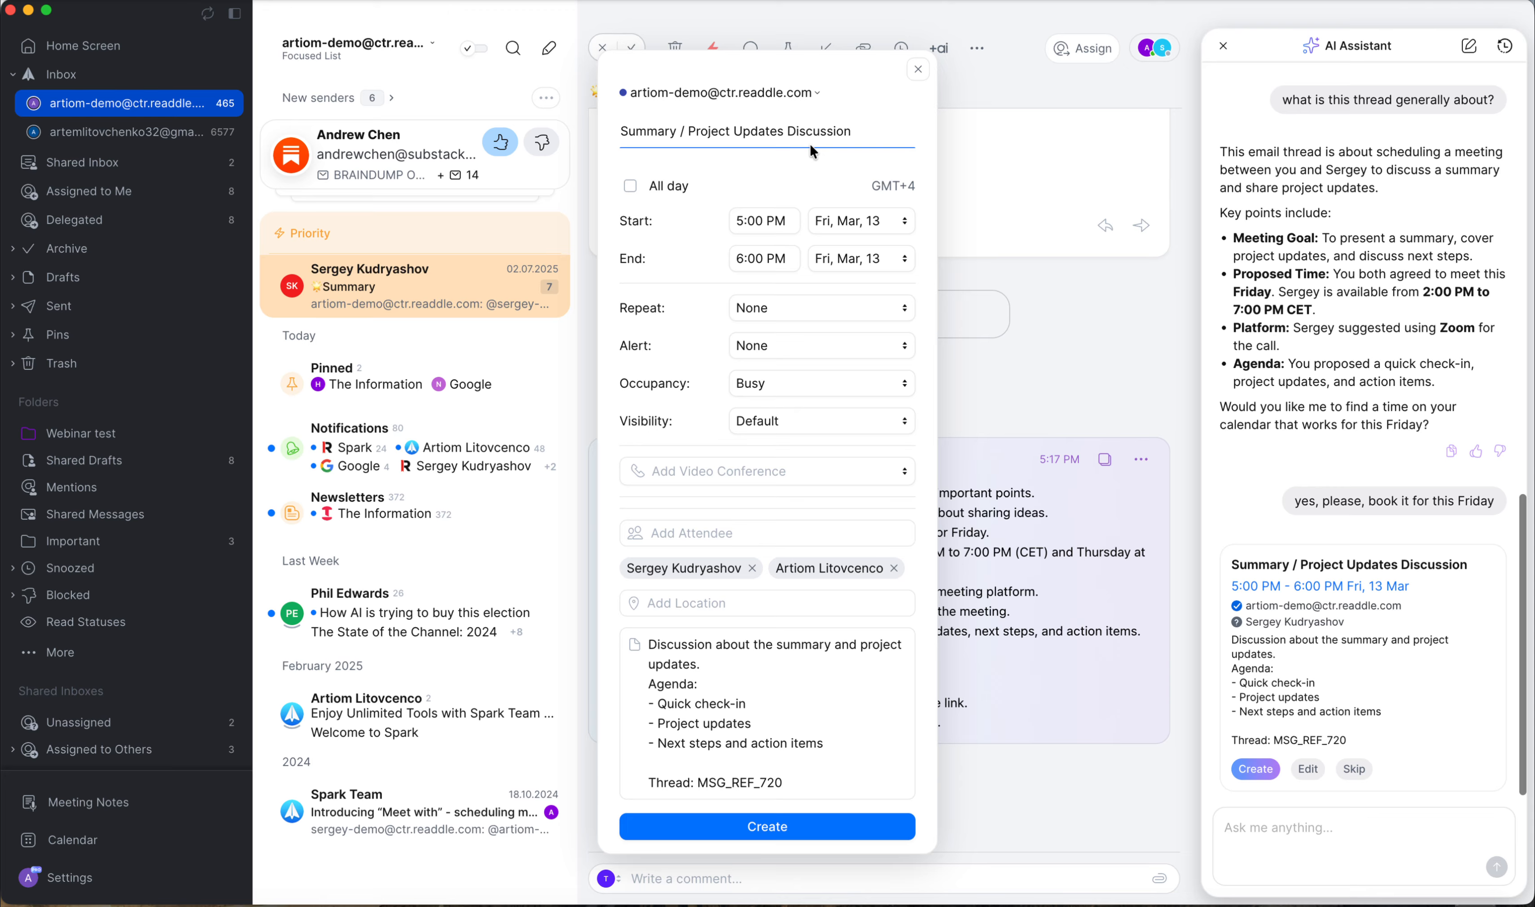
left_click(740, 472)
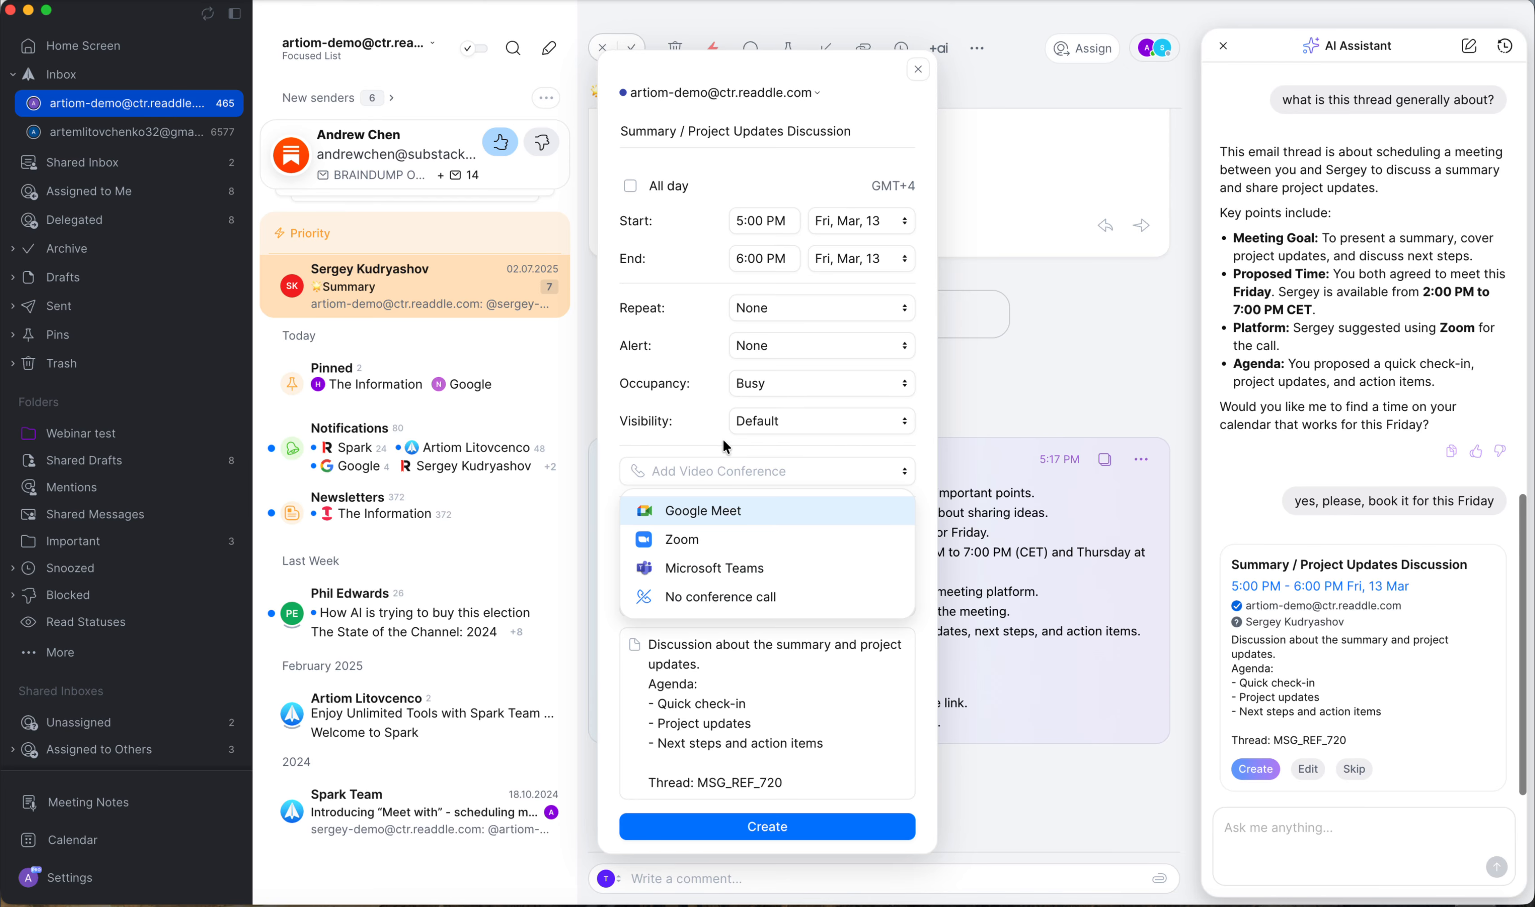
left_click(703, 425)
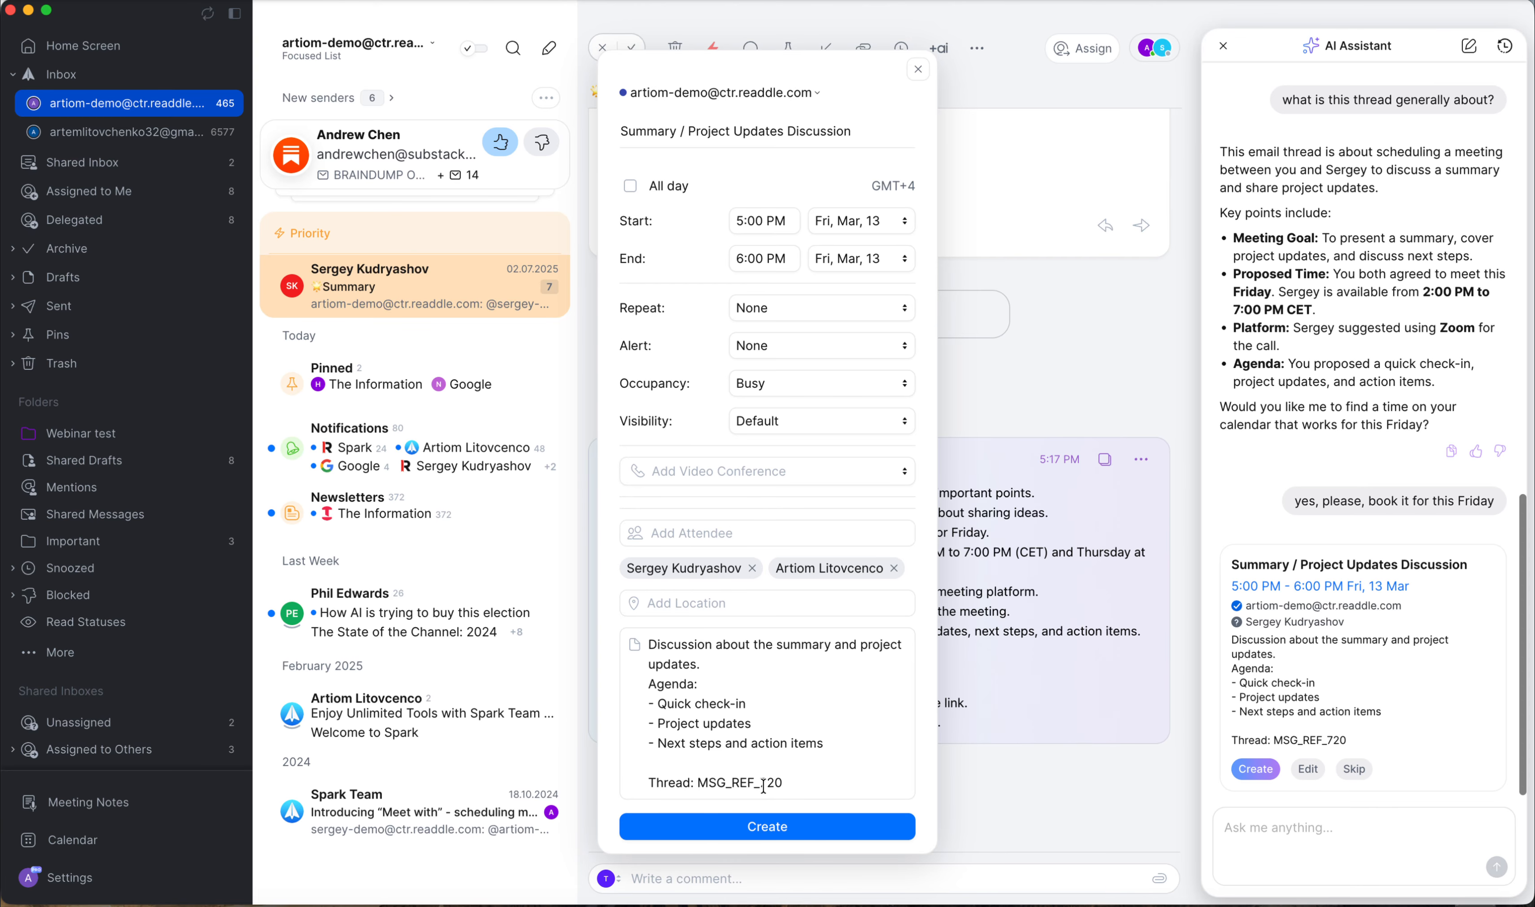
left_click(754, 825)
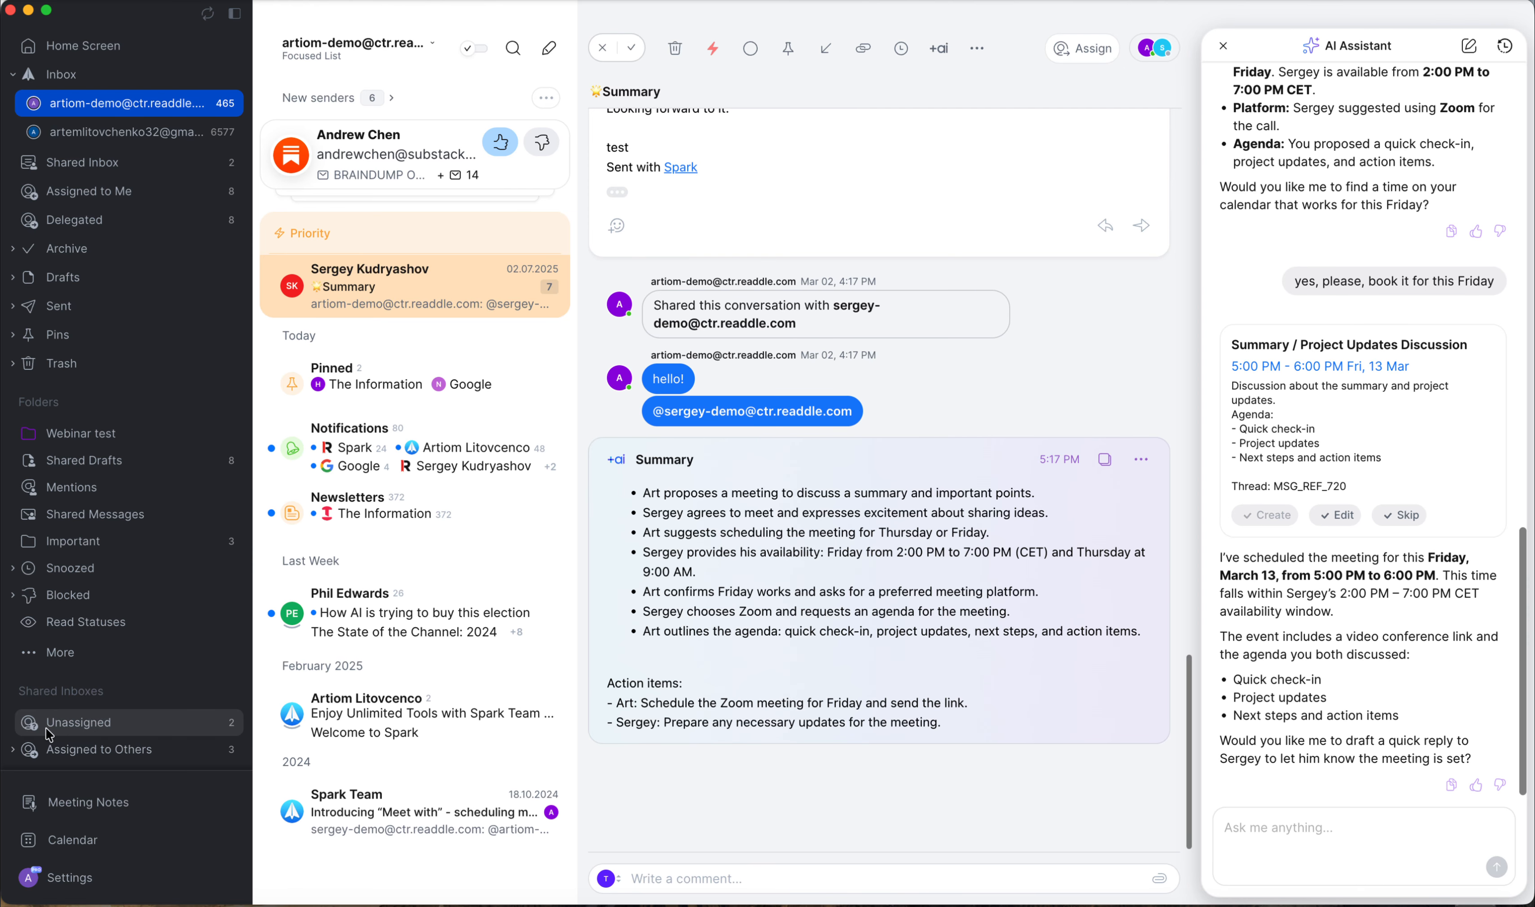
Open the calendar and accept the Friday 13 March 5:00 PM – 6:00 PM meeting.
scroll(94, 725, "down", 1)
left_click(90, 840)
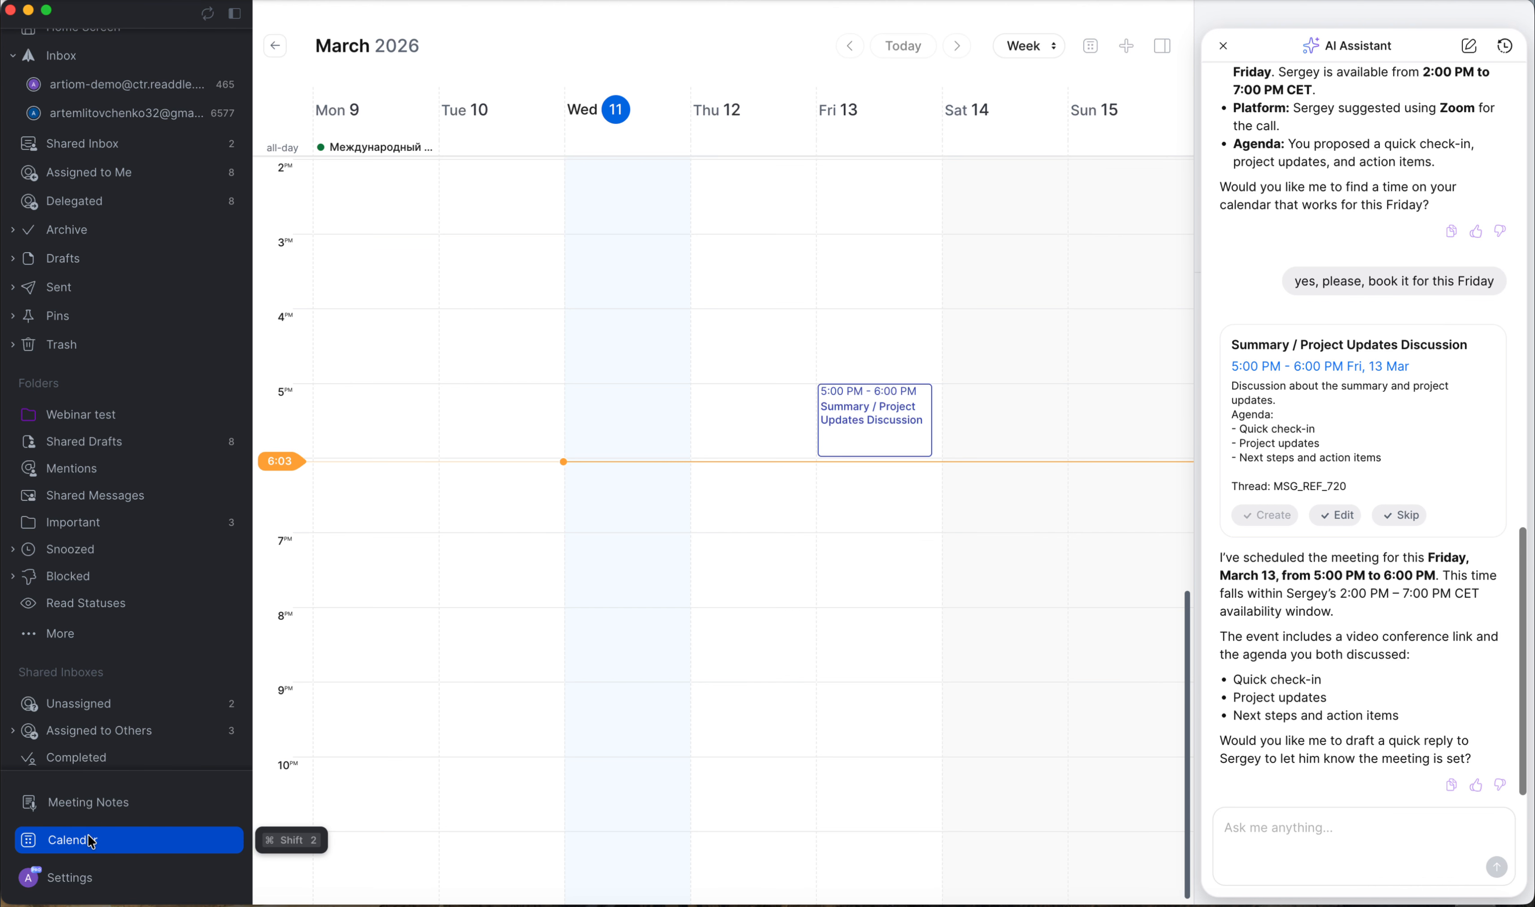
left_click(851, 440)
left_click(578, 380)
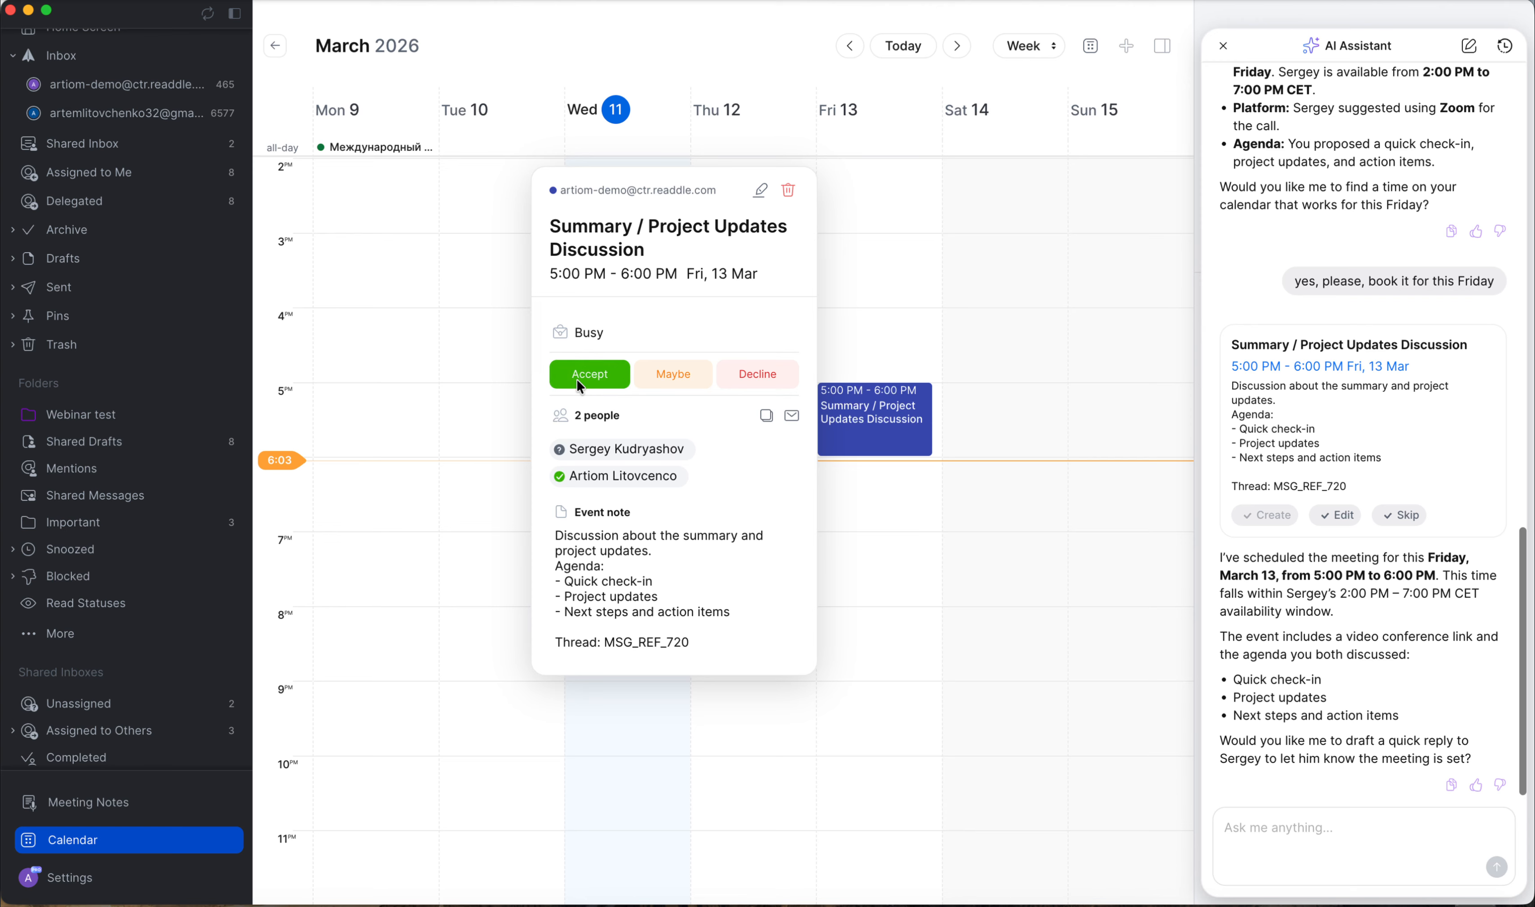
left_click(860, 551)
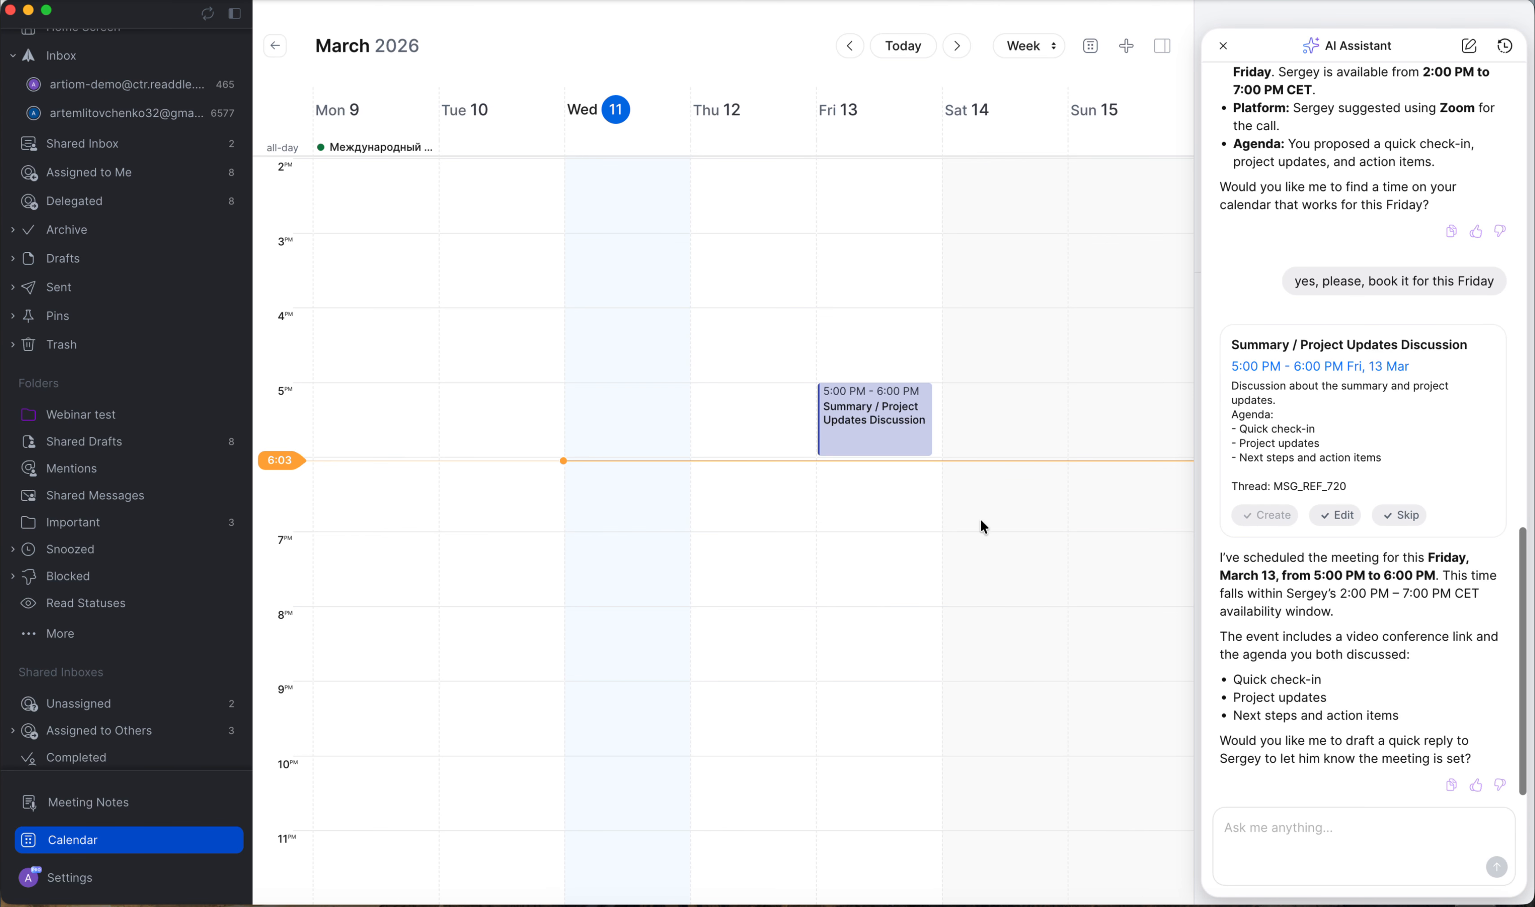
scroll(127, 252, "up", 1)
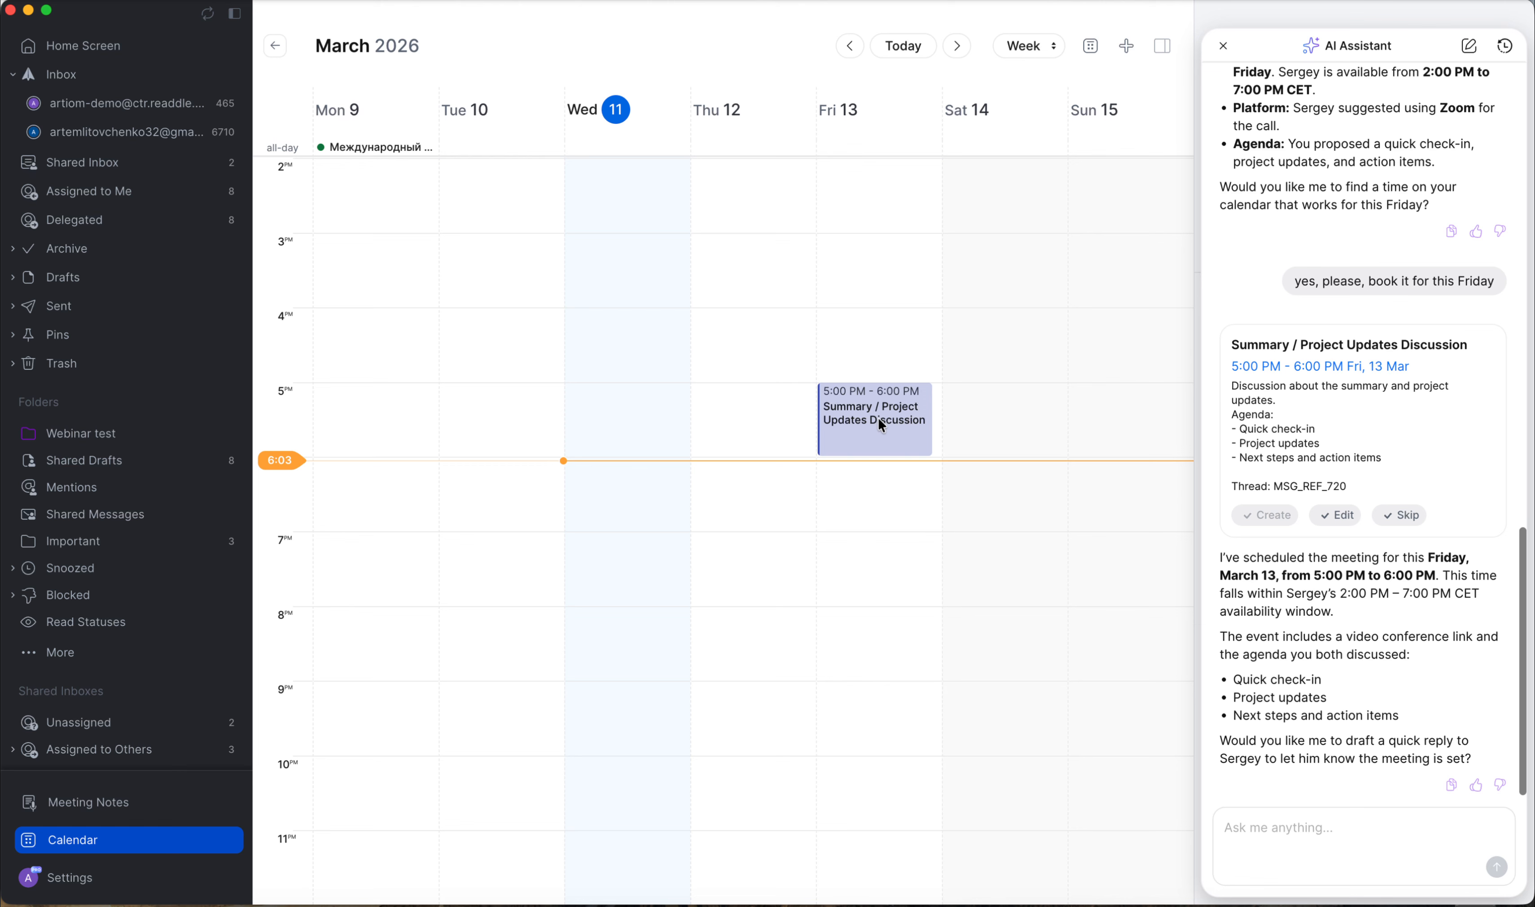
Return to the inbox and ask the AI Assistant to draft a reply confirming the meeting.
left_click(151, 103)
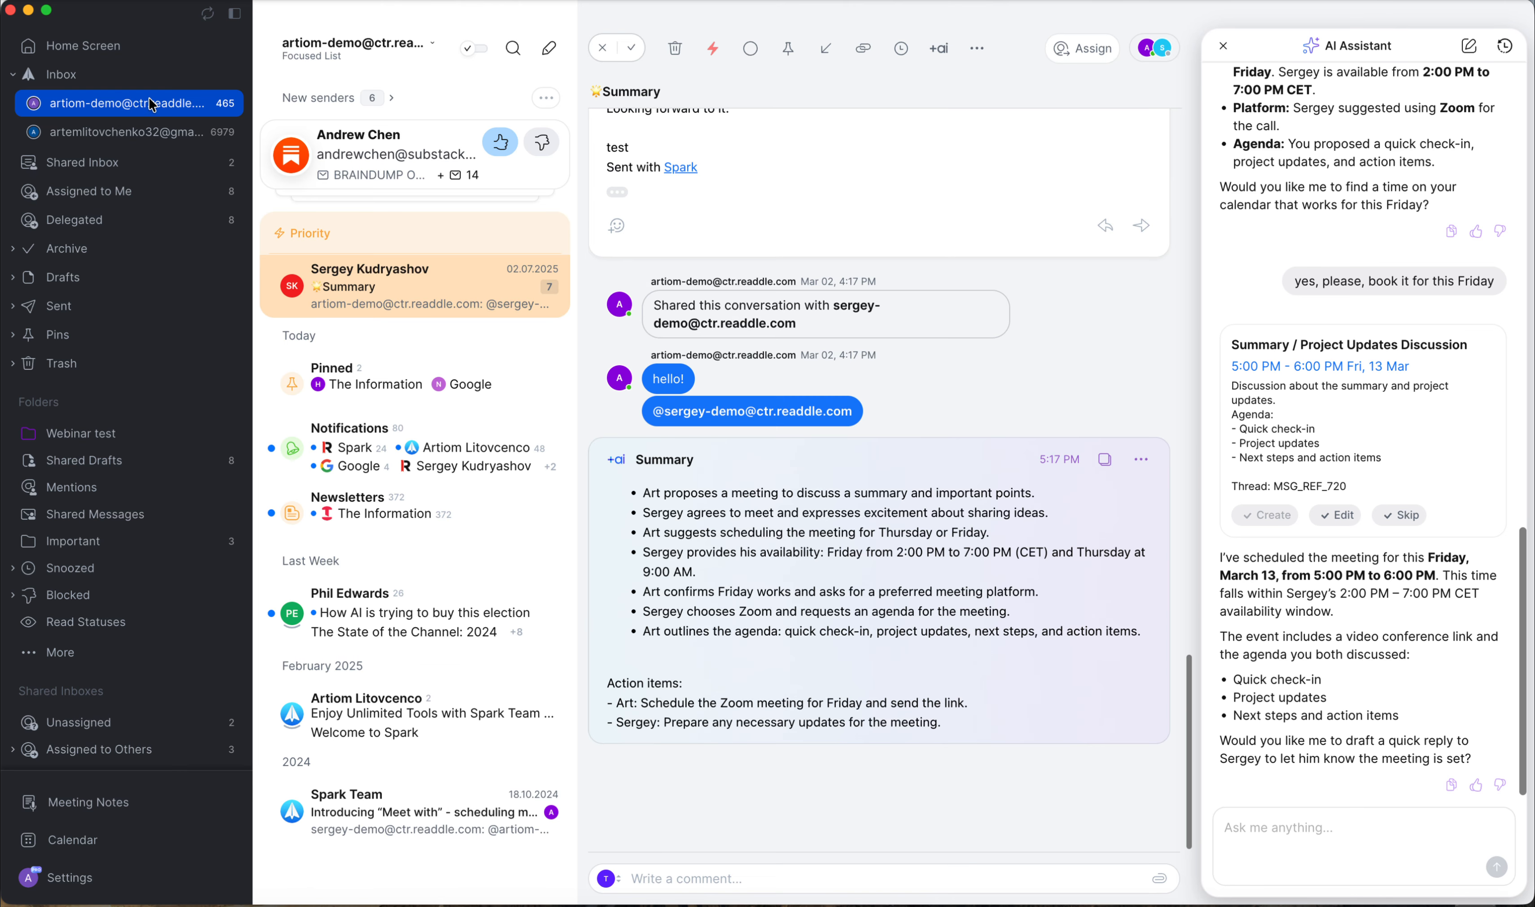
scroll(1096, 368, "up", 1)
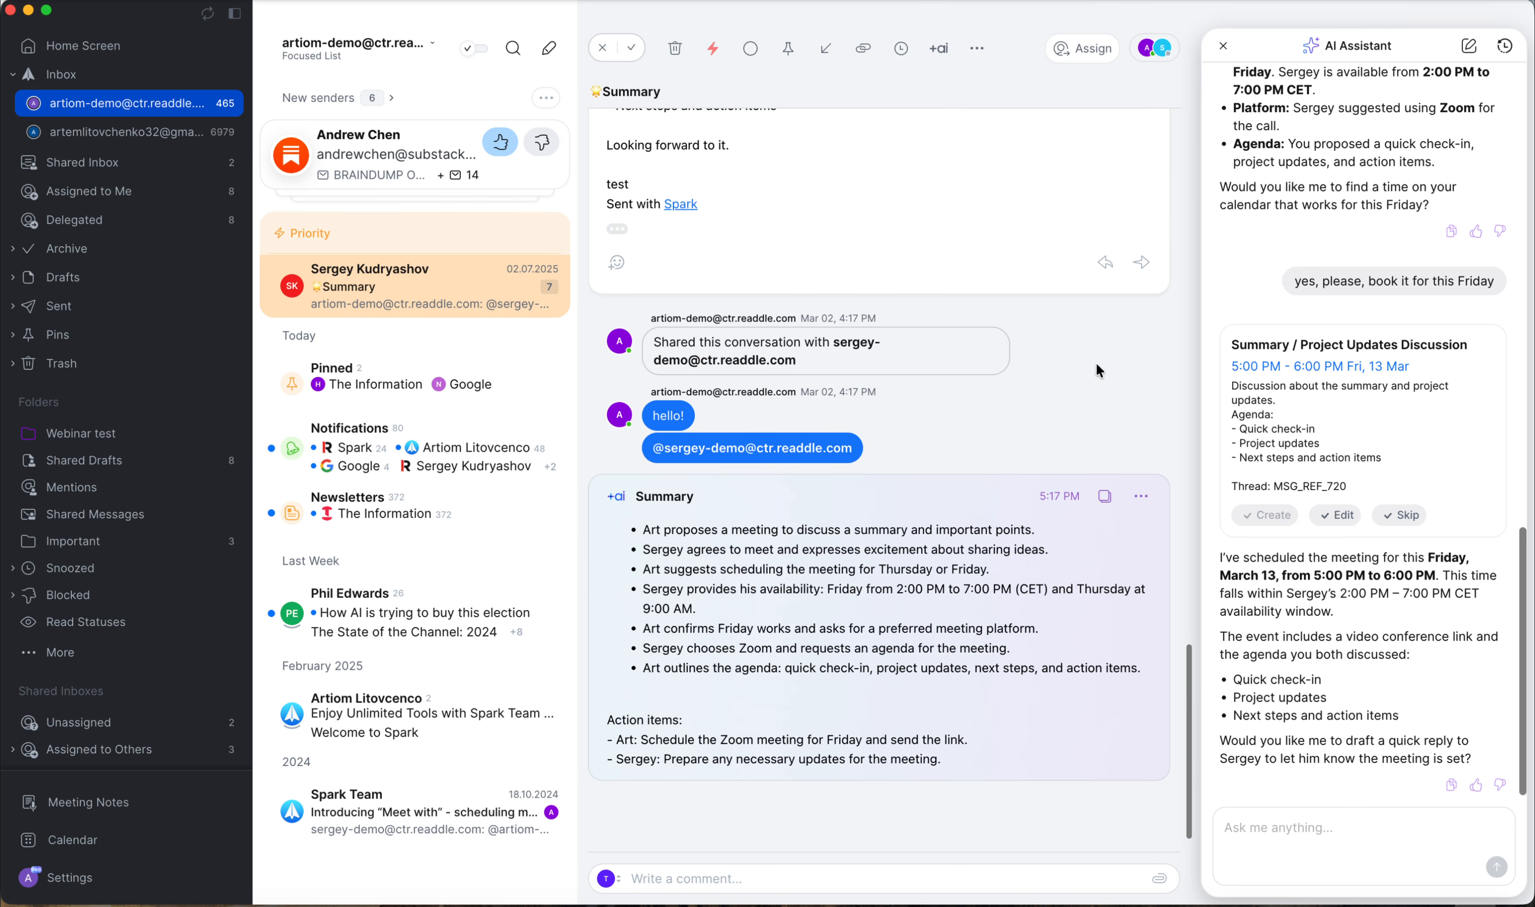
scroll(1096, 370, "down", 1)
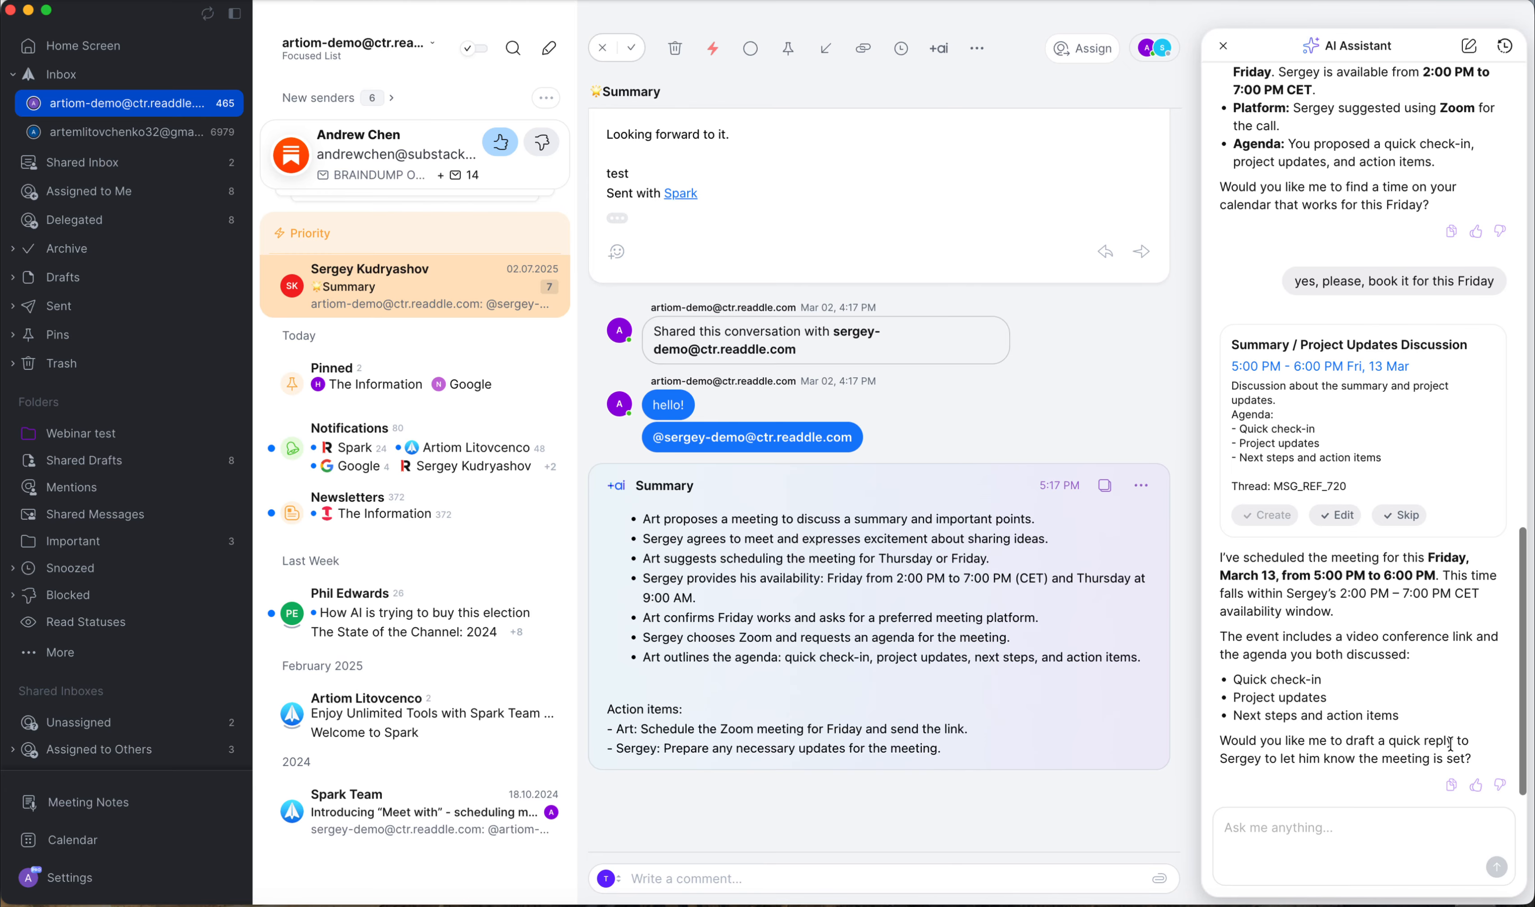
left_click(1280, 832)
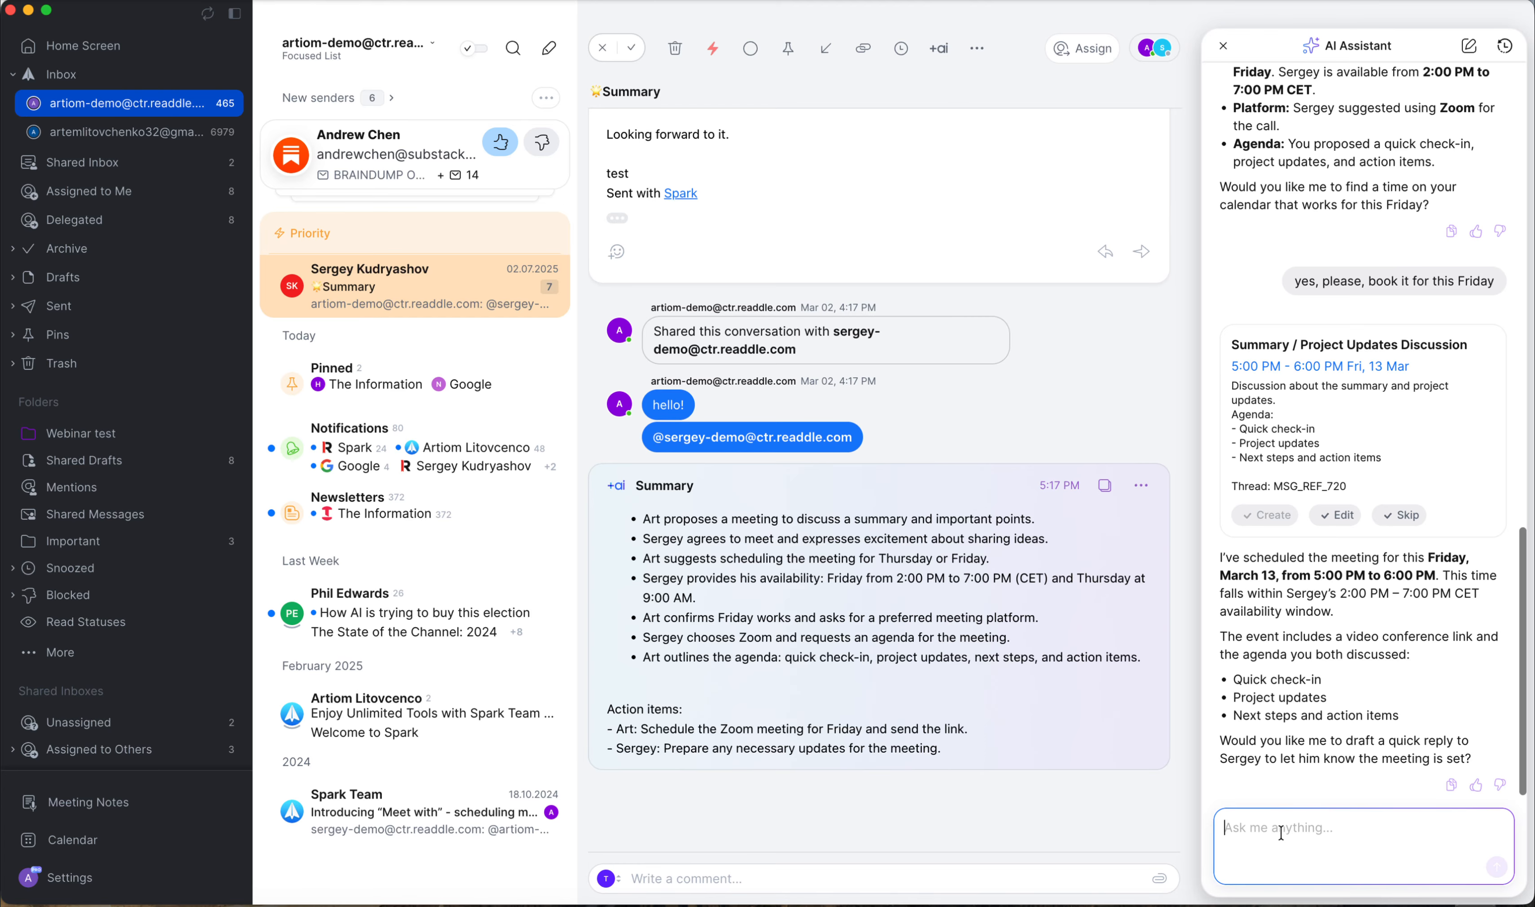
type("yes, please")
key("Return")
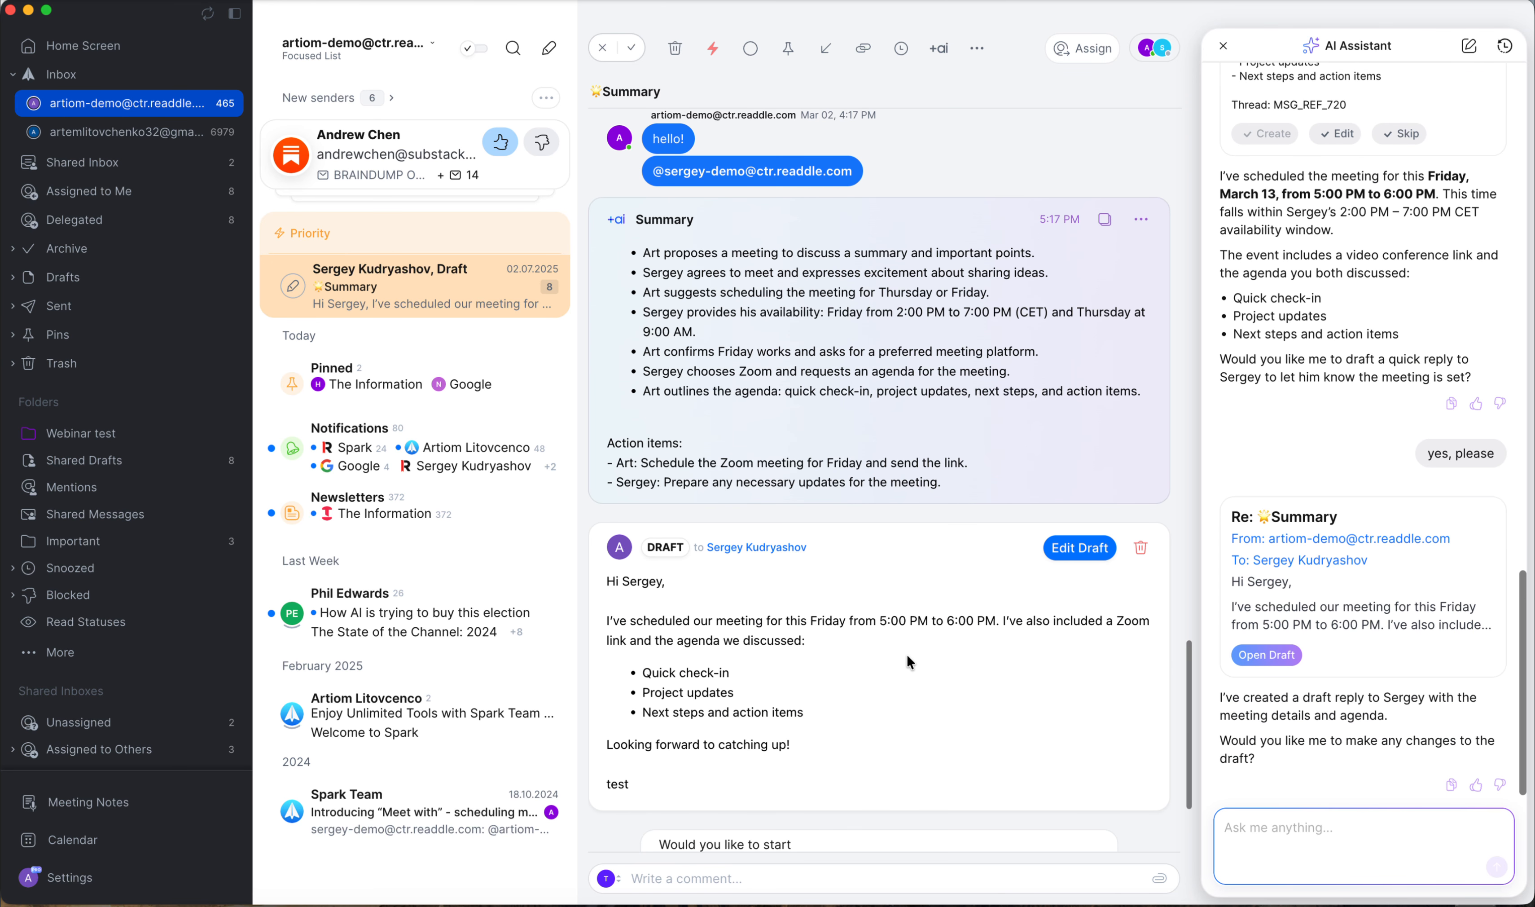
Open the drafted reply in the full editor, review it and close it.
left_click(1070, 554)
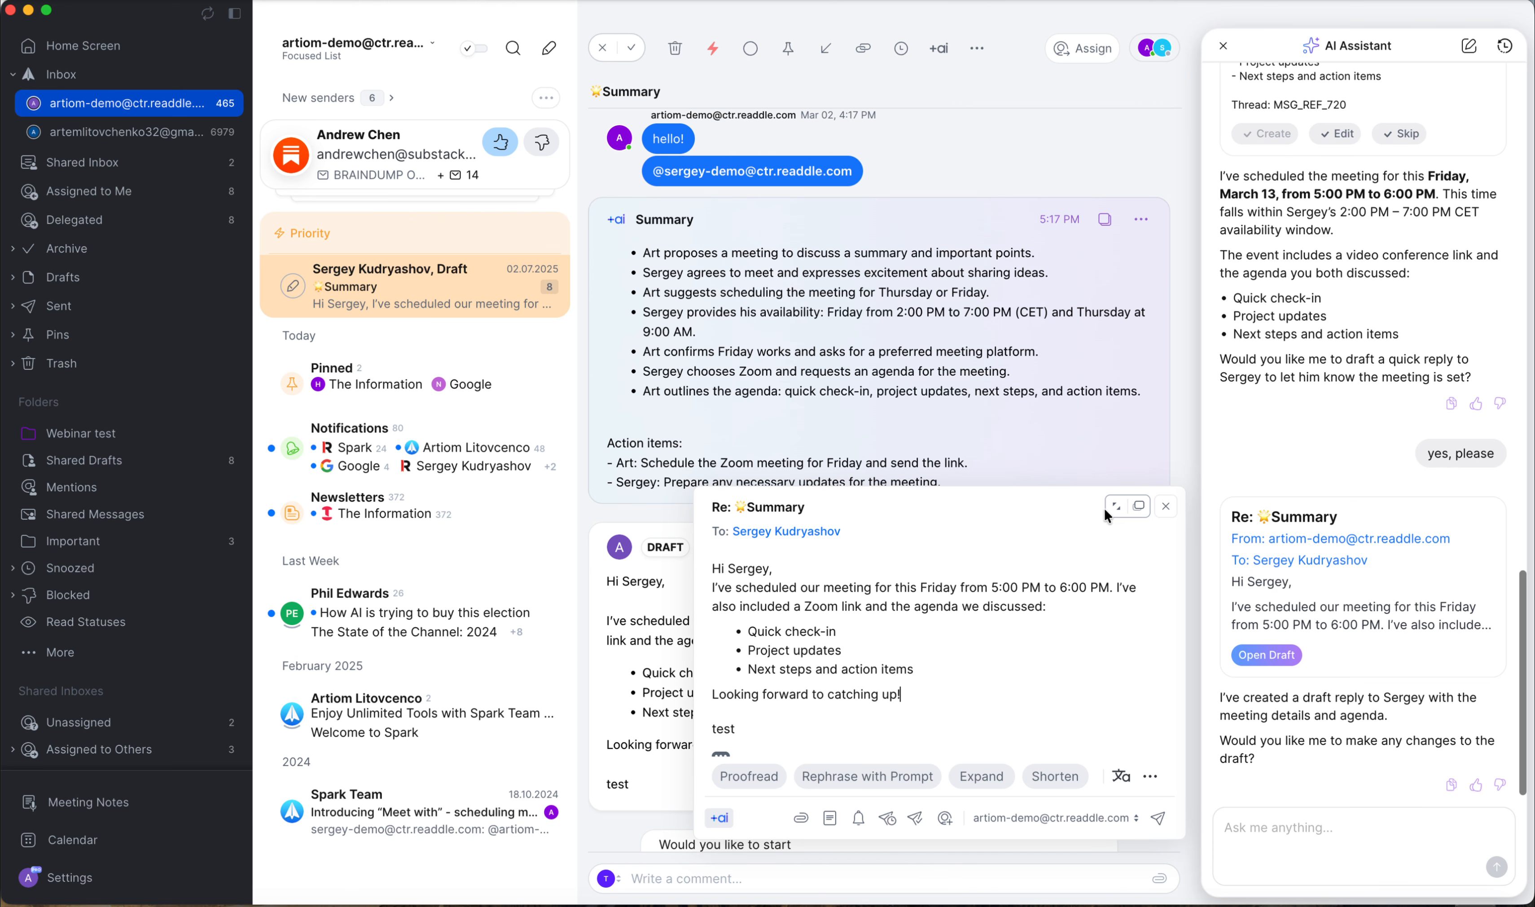
left_click(1113, 507)
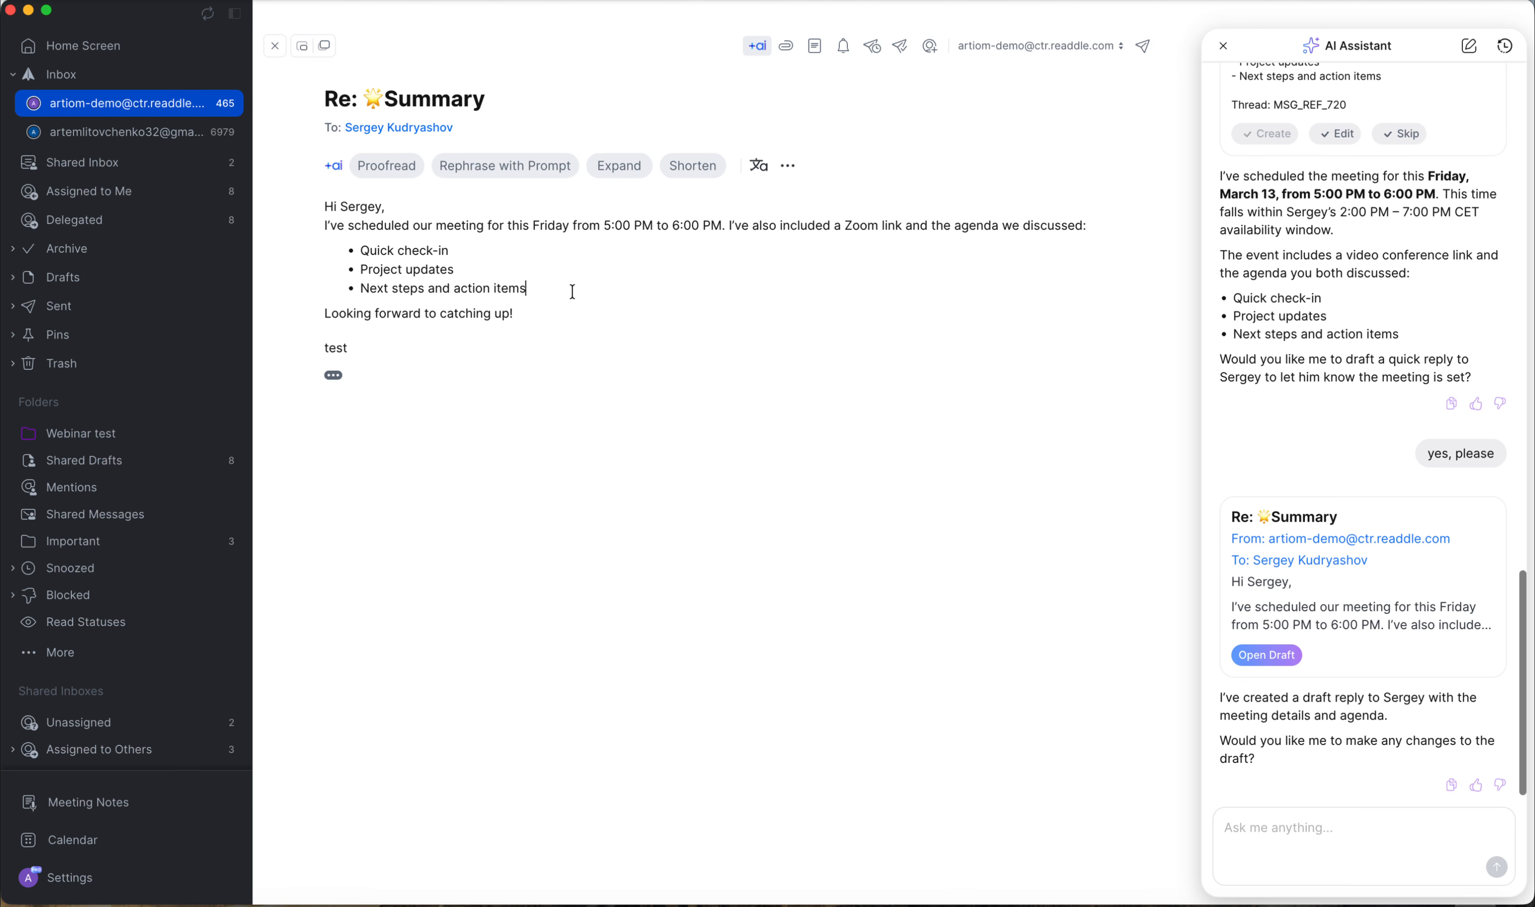
left_click(423, 212)
left_click(570, 323)
left_click(275, 46)
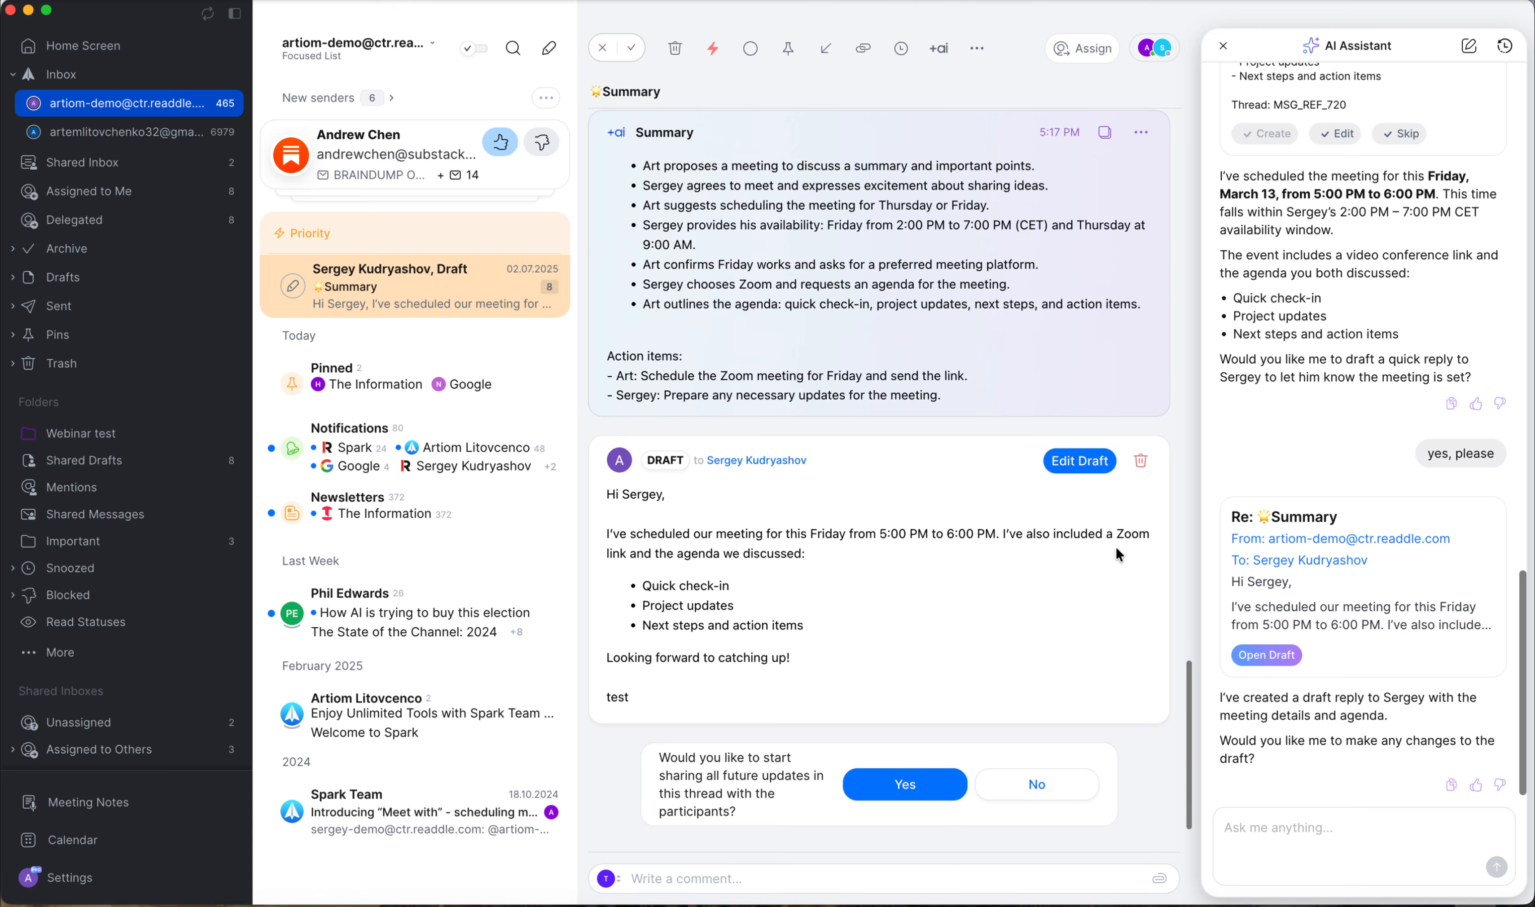
Search emails with attachments and open the Welcome to Spark email from Team Spark.
scroll(1298, 370, "up", 2)
scroll(1299, 367, "down", 2)
left_click(1315, 830)
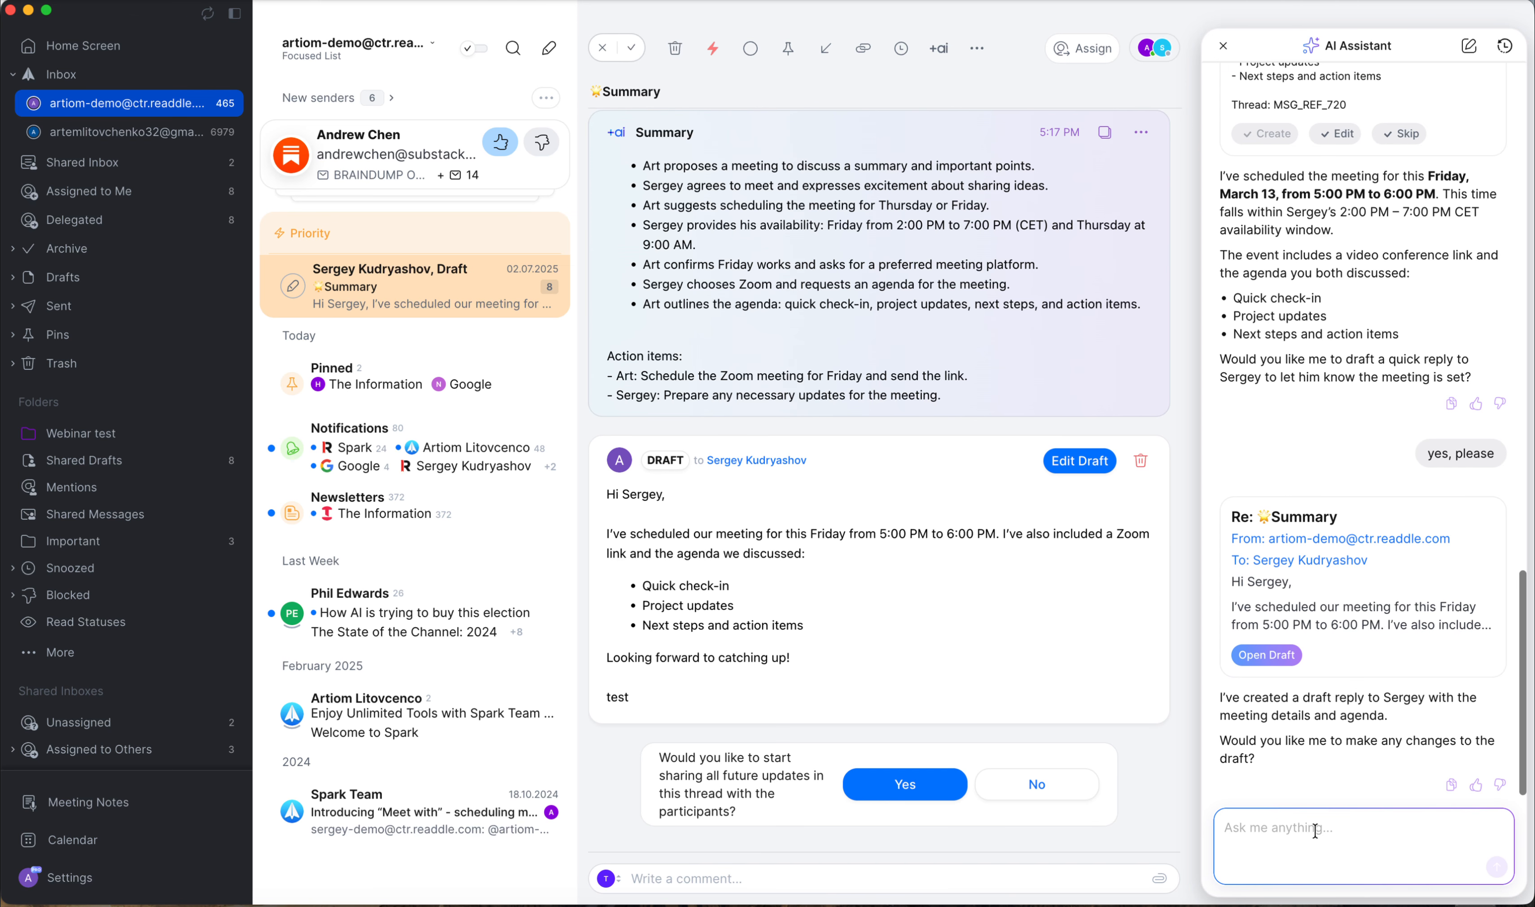
left_click(505, 48)
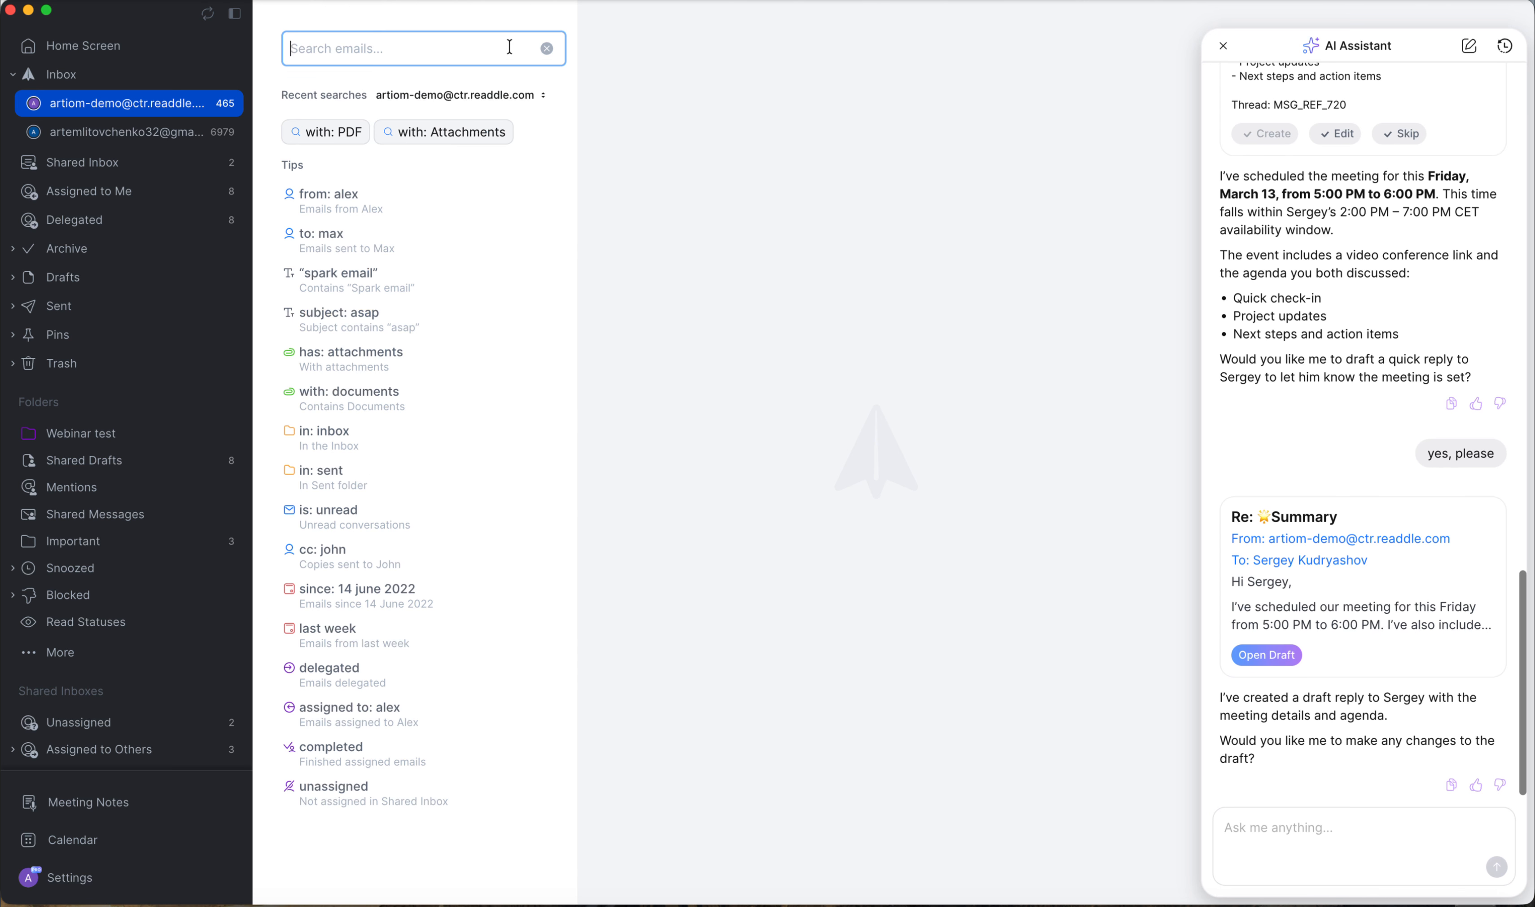
left_click(436, 133)
left_click(431, 480)
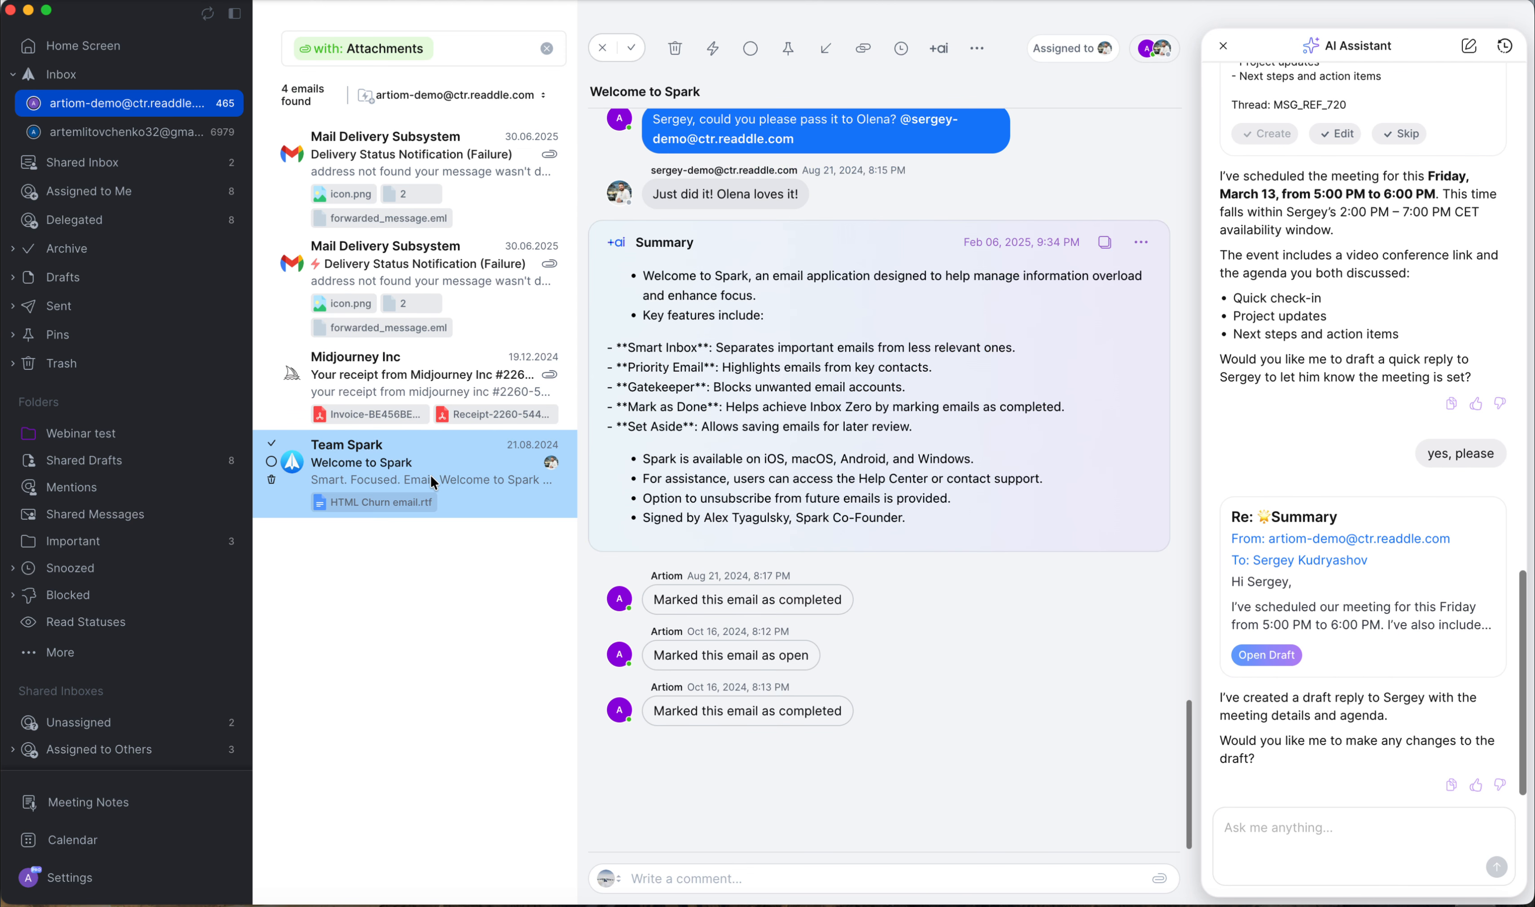
scroll(1037, 347, "up", 2)
scroll(1037, 349, "up", 10)
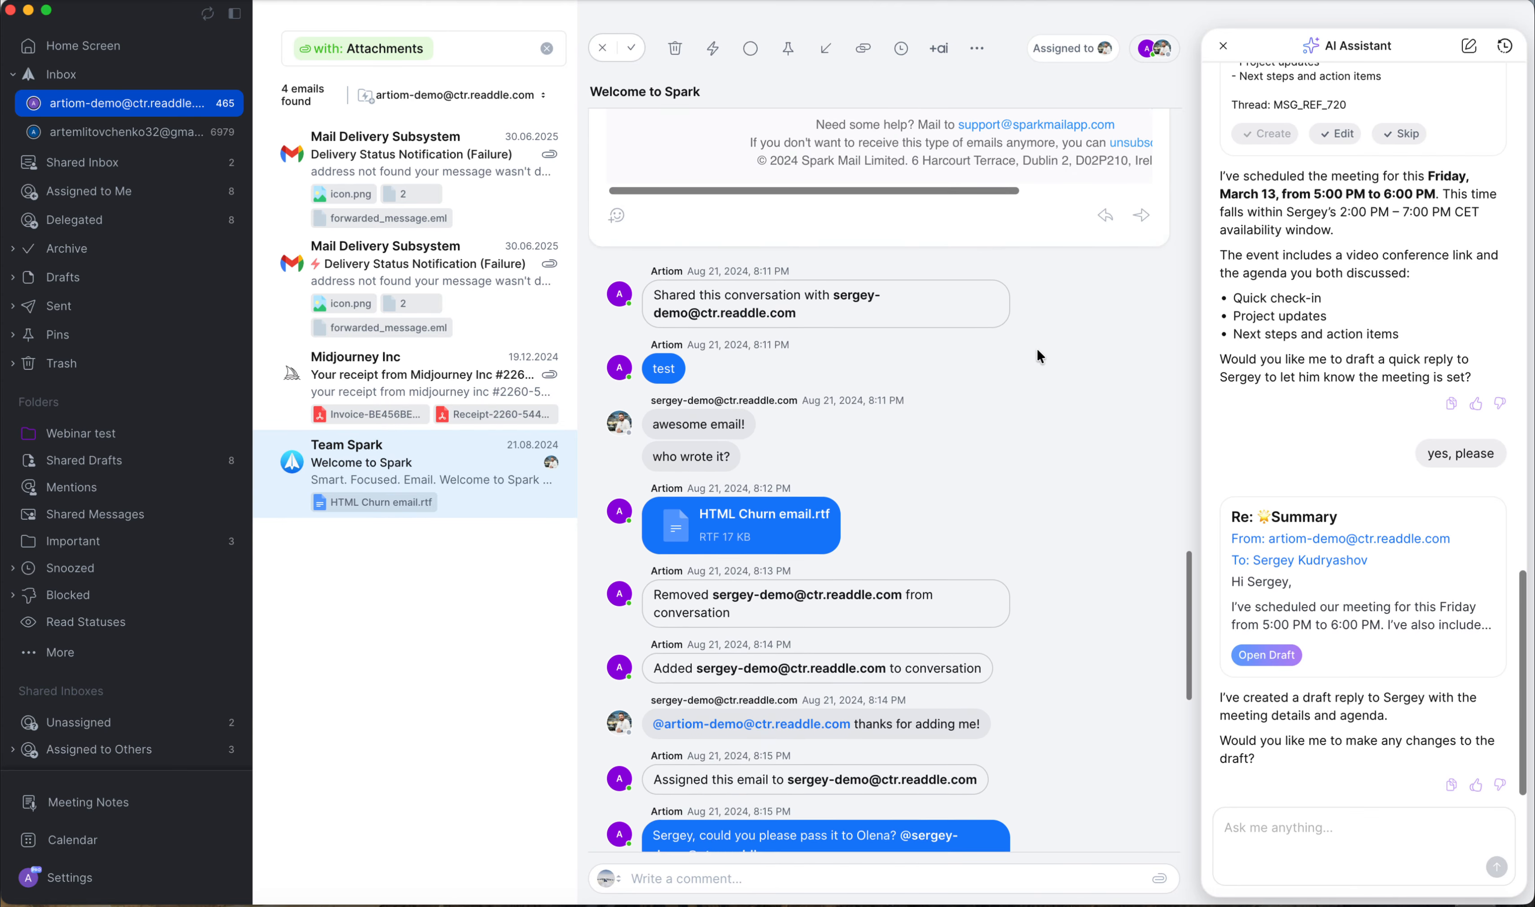
scroll(1075, 551, "down", 1)
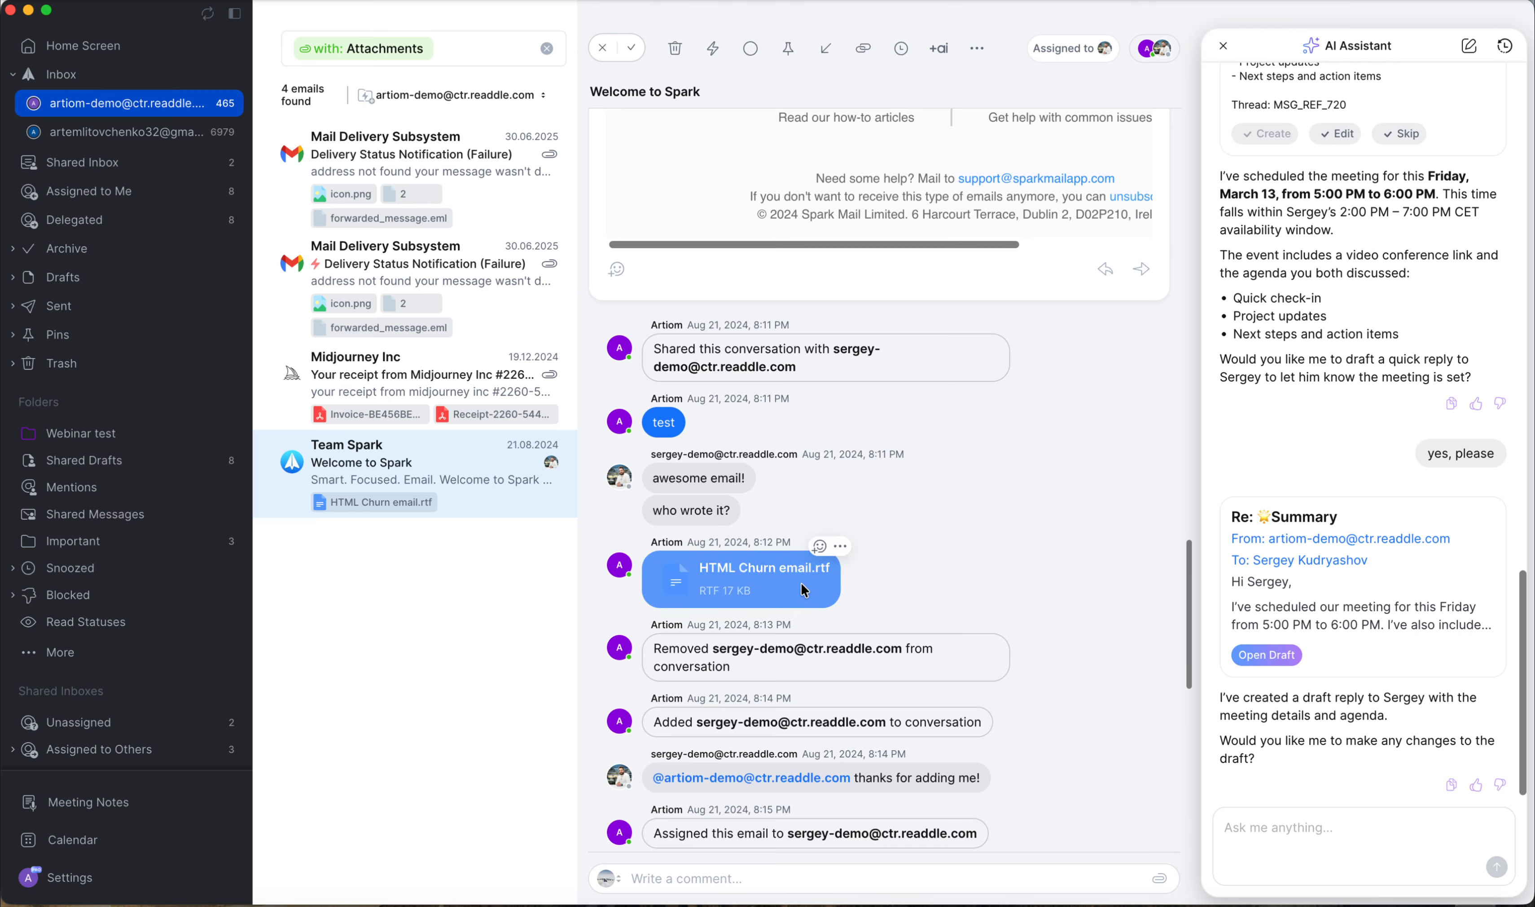
Ask the AI Assistant what's in the HTML Churn email.rtf attachment in the comments in this thread.
left_click(1303, 828)
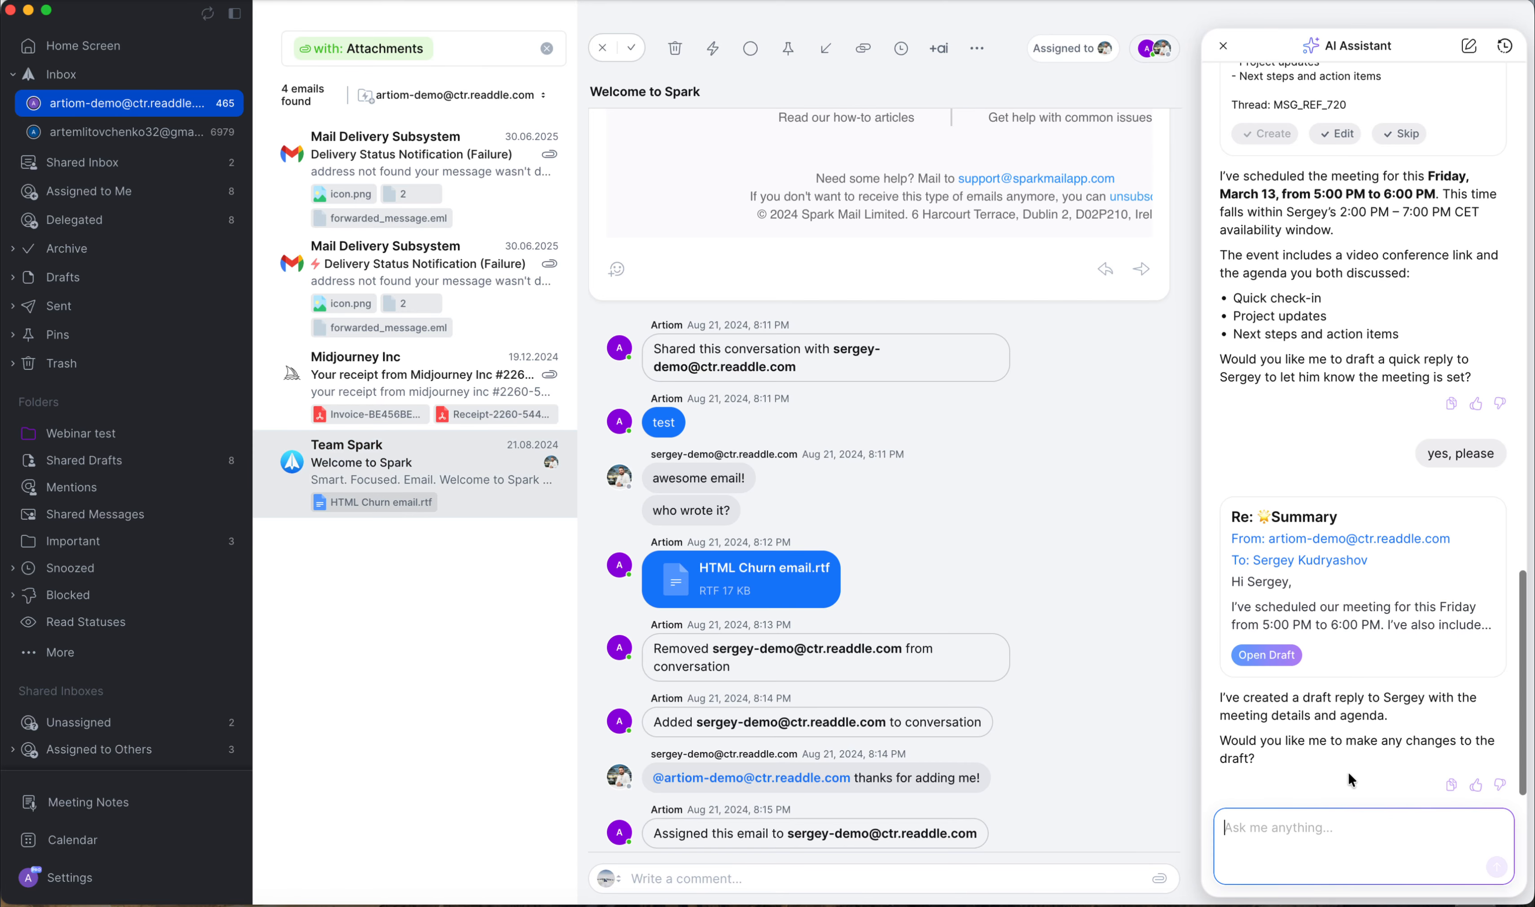
type("Could you please tel")
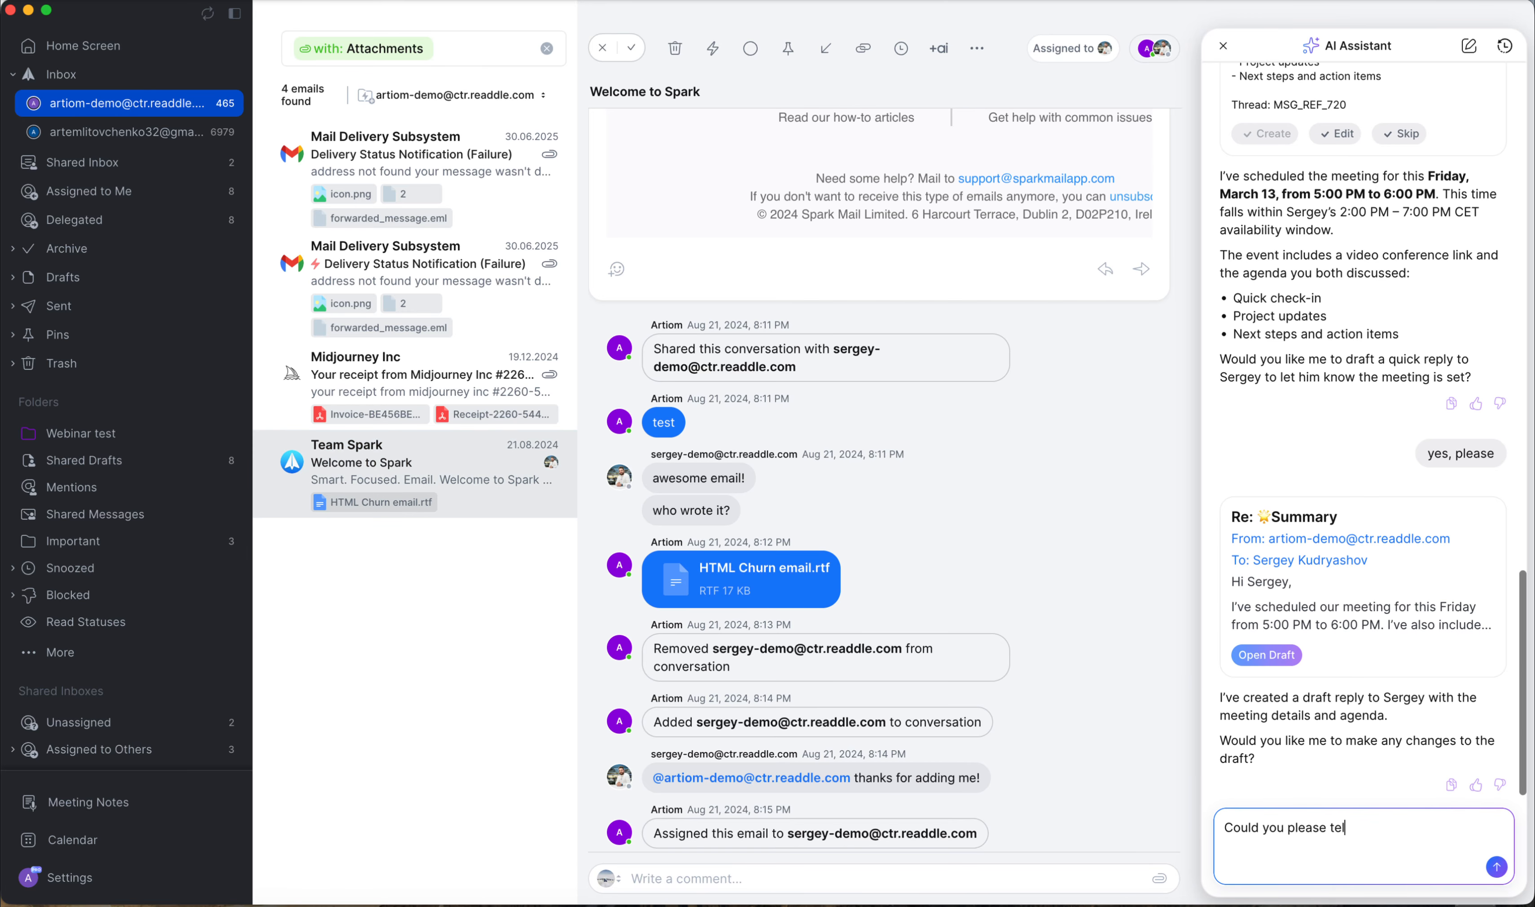
type("l me what's in HTML Churn email.")
key("BackSpace")
type("rtf att")
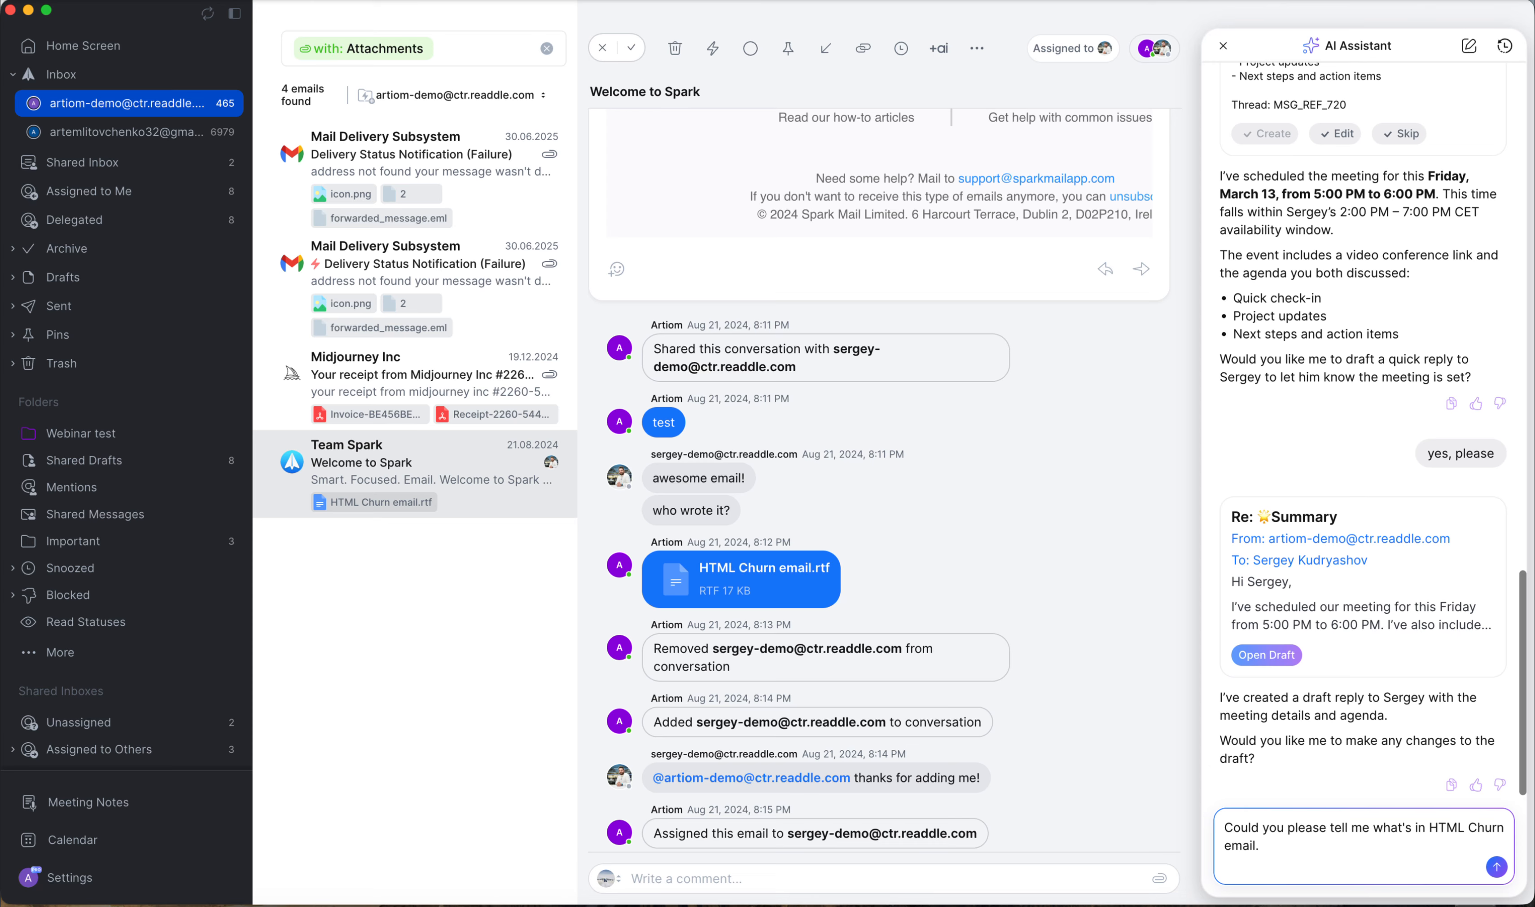
type("achemnt in the comments in this thread?")
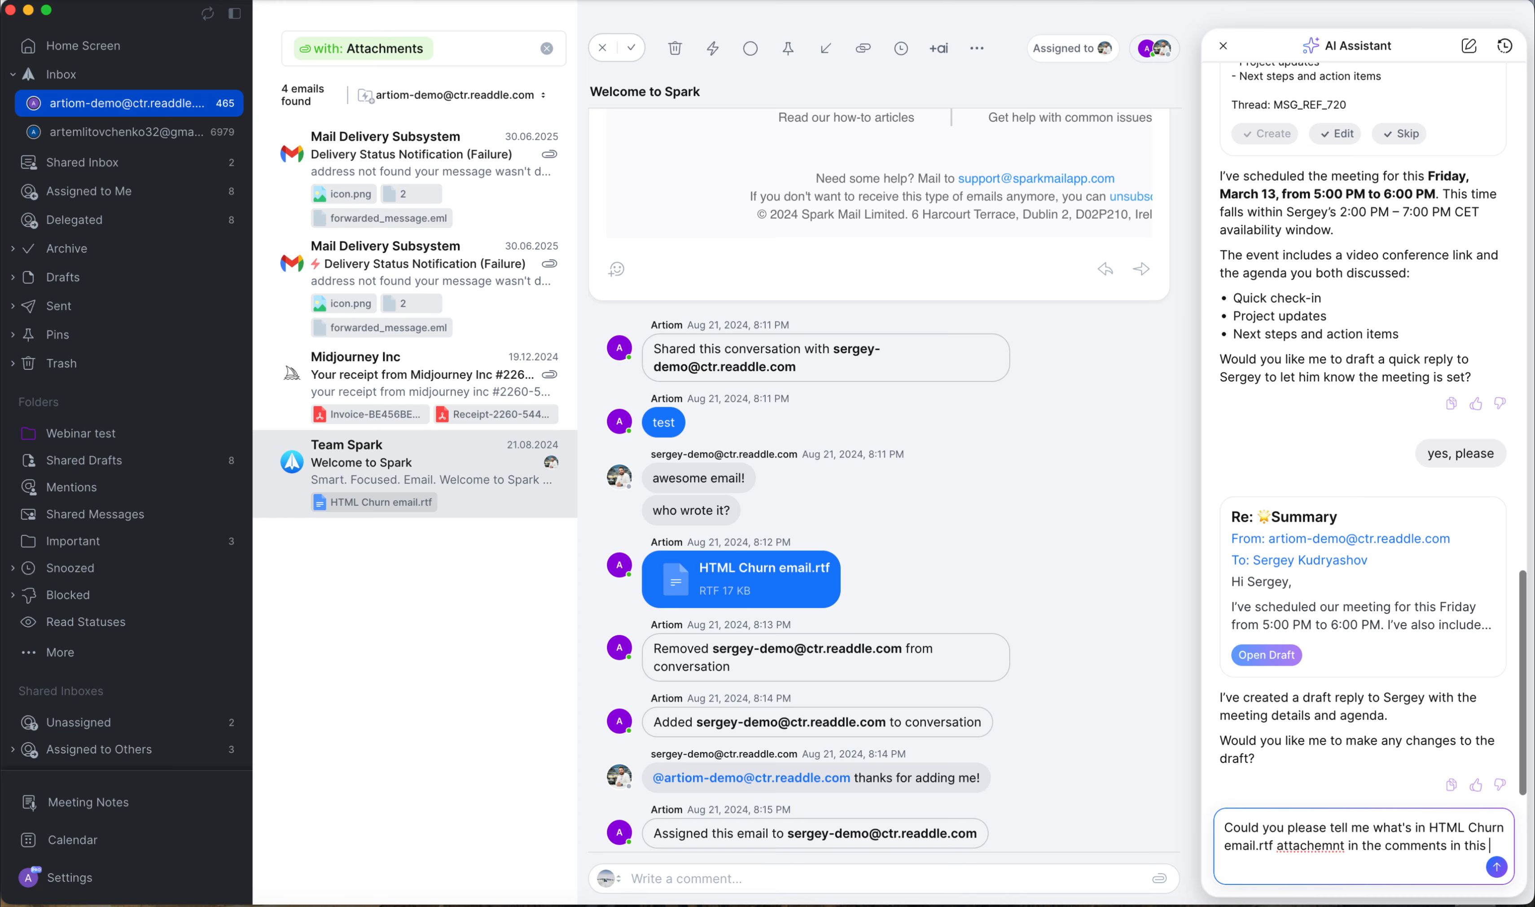
left_click(1324, 825)
key("BackSpace")
key("Right")
type("e")
key("Right")
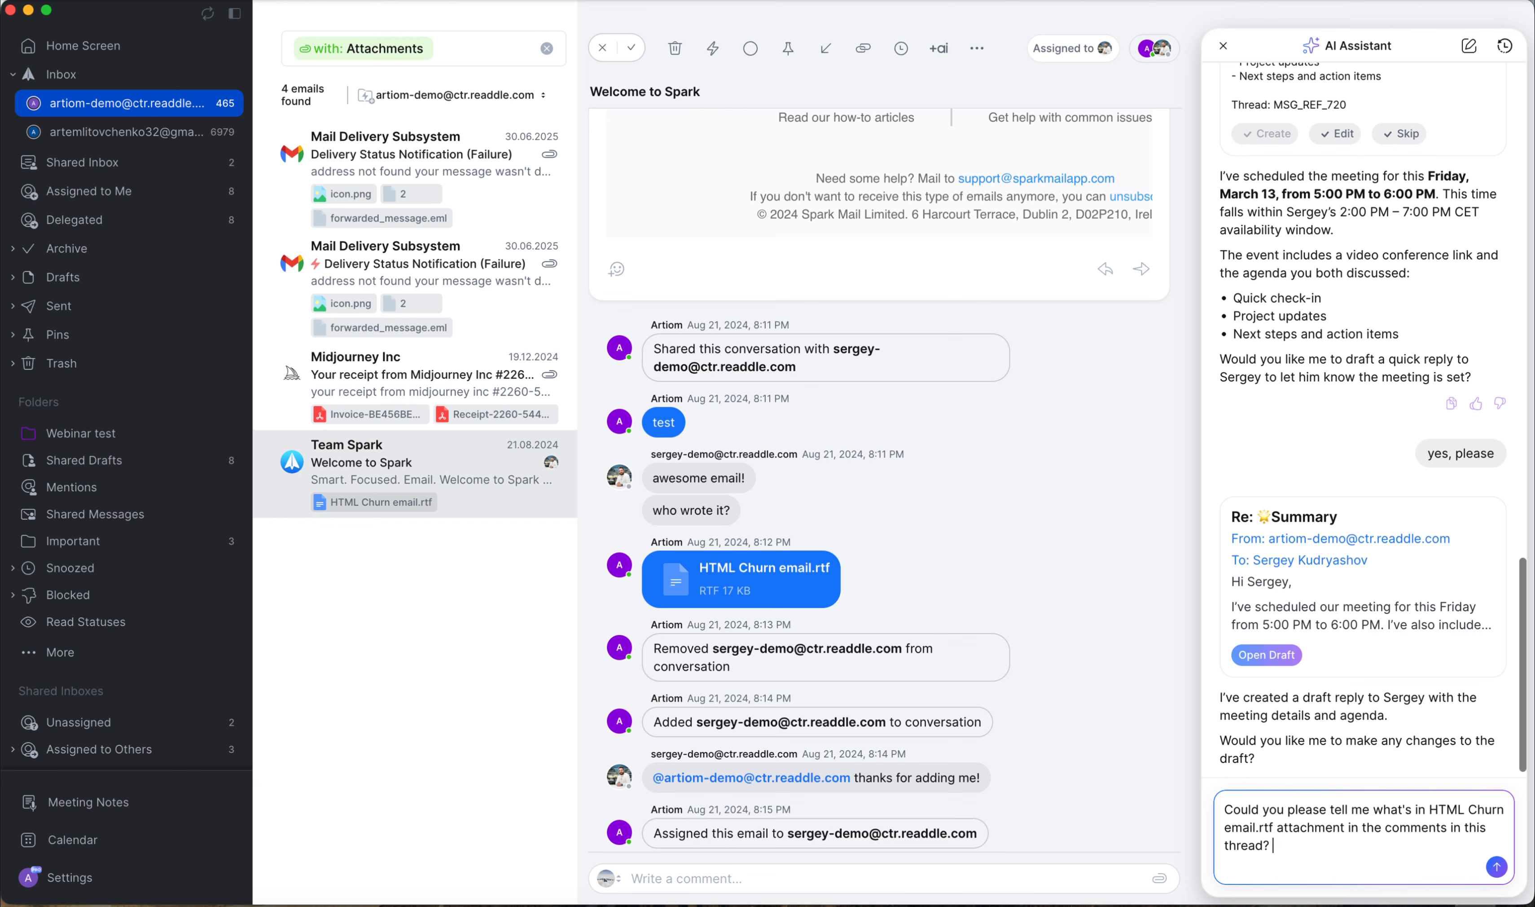
key("Return")
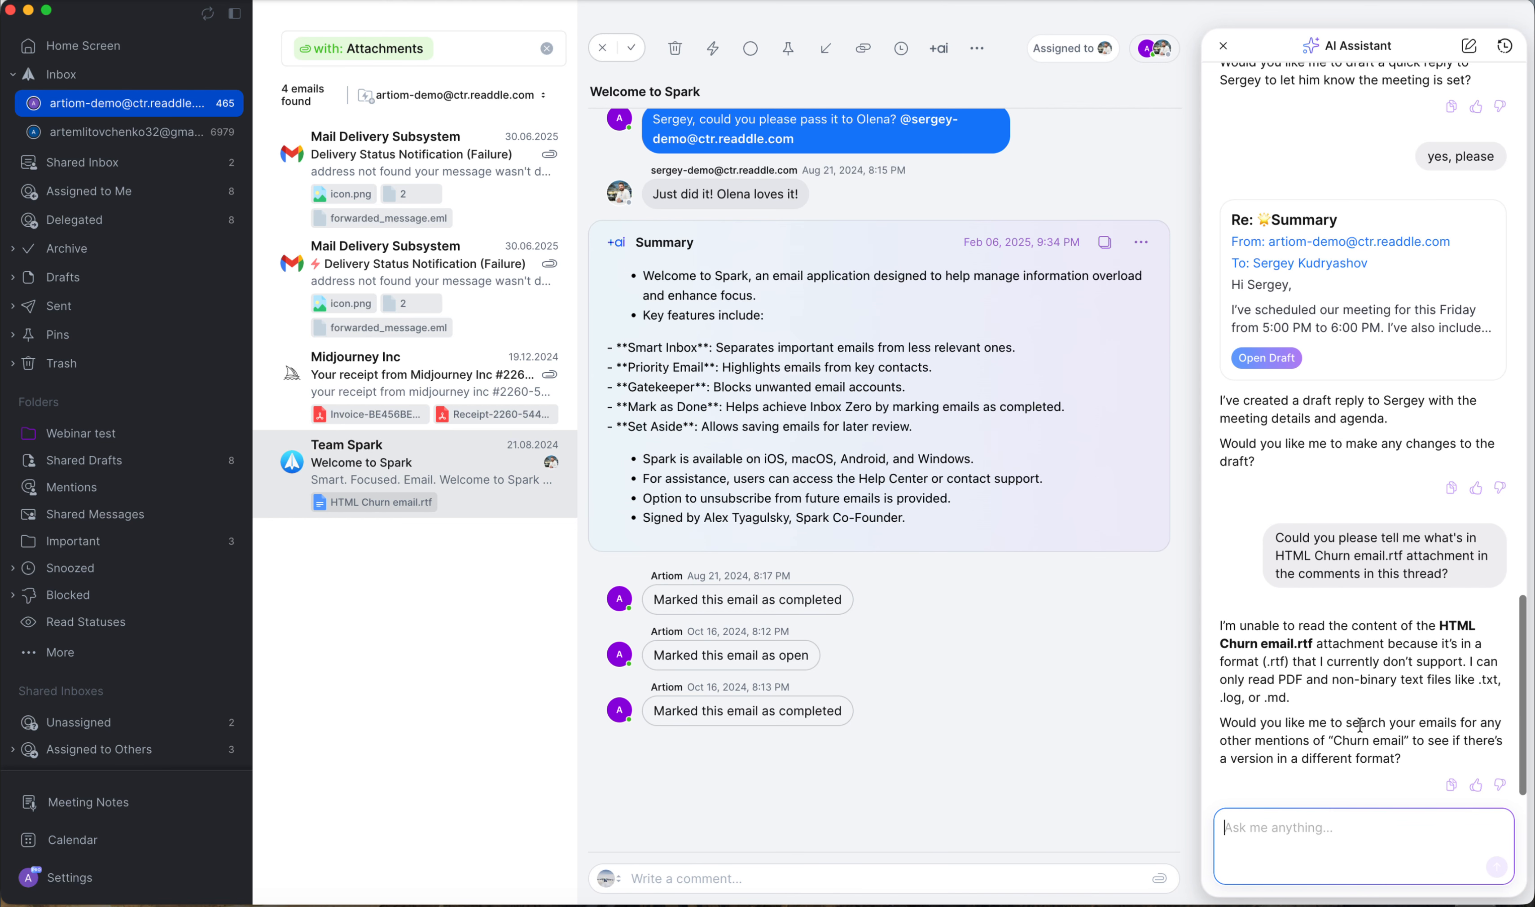
Open the Spark +AI settings, review the AI feature options including AI Assistant, and close the settings.
scroll(816, 356, "up", 10)
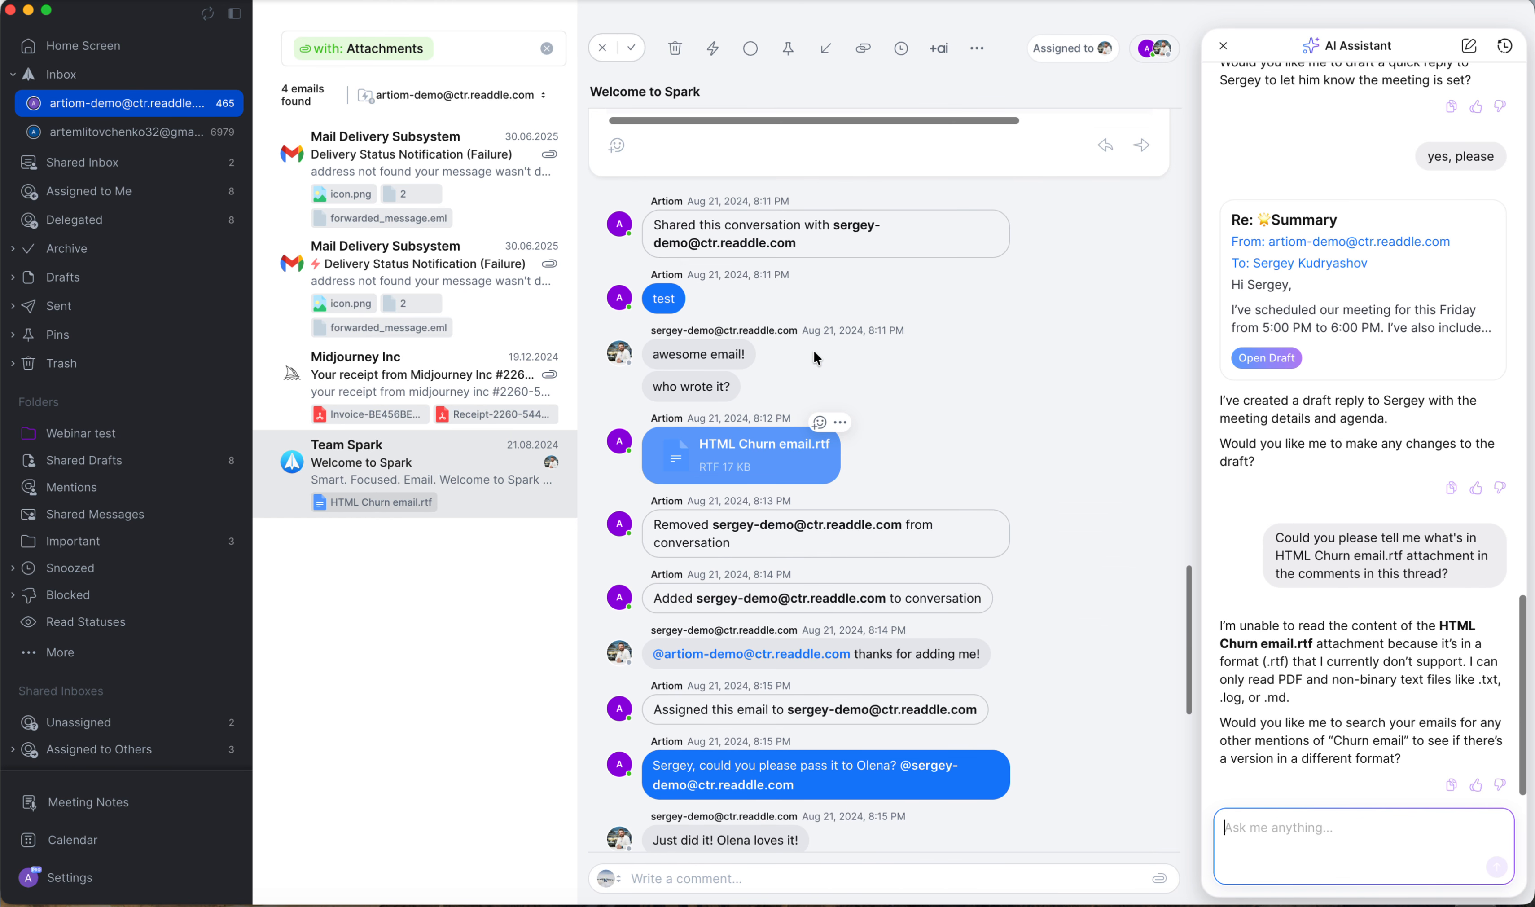
scroll(813, 350, "up", 1)
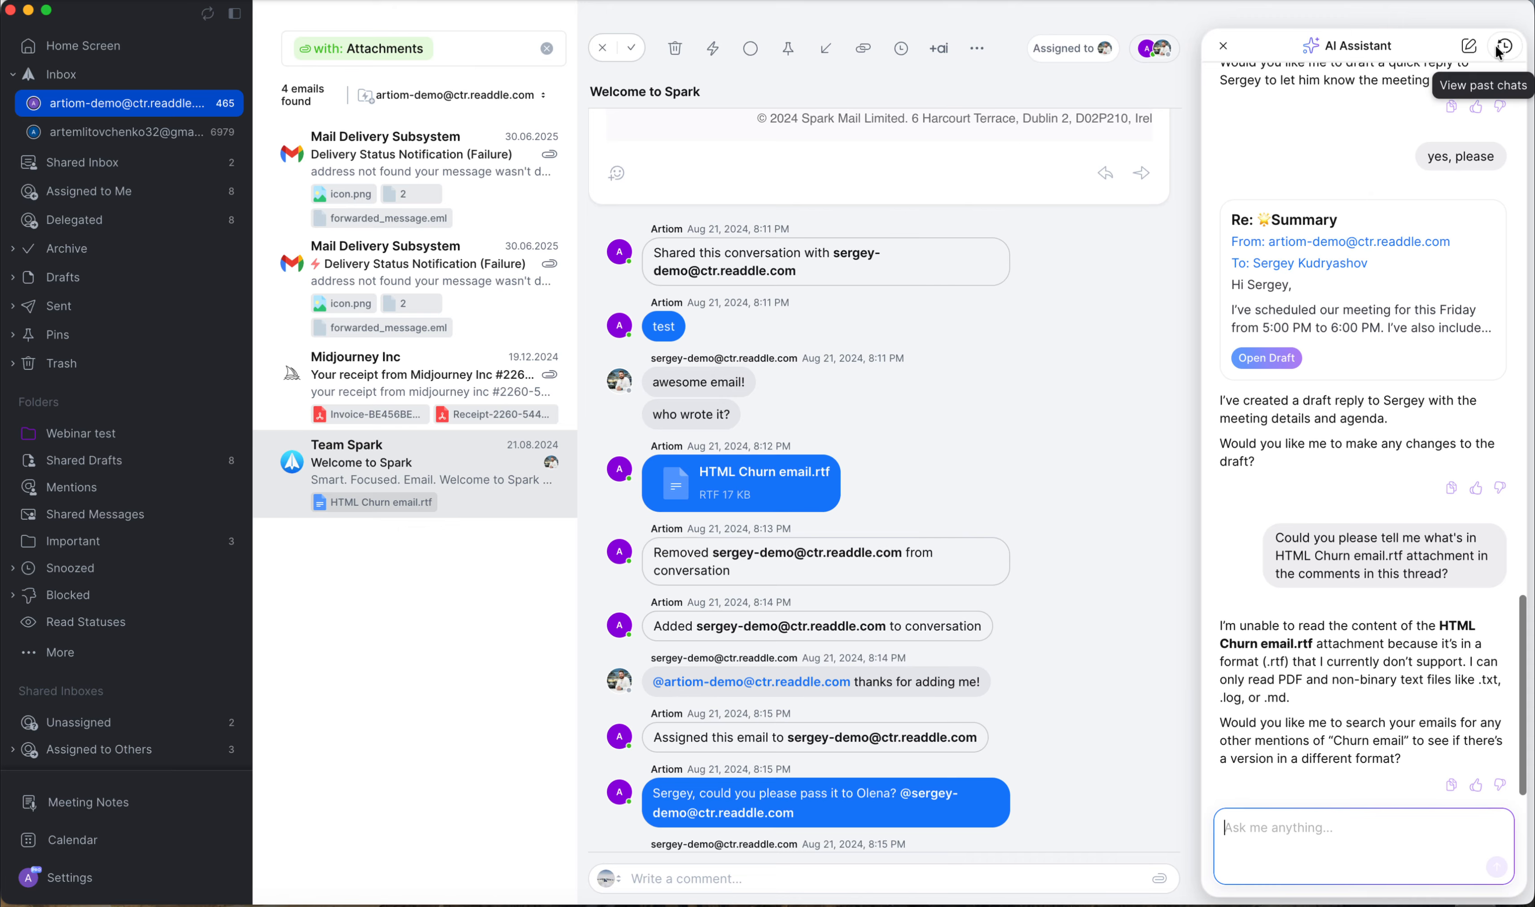
left_click(66, 877)
left_click(452, 198)
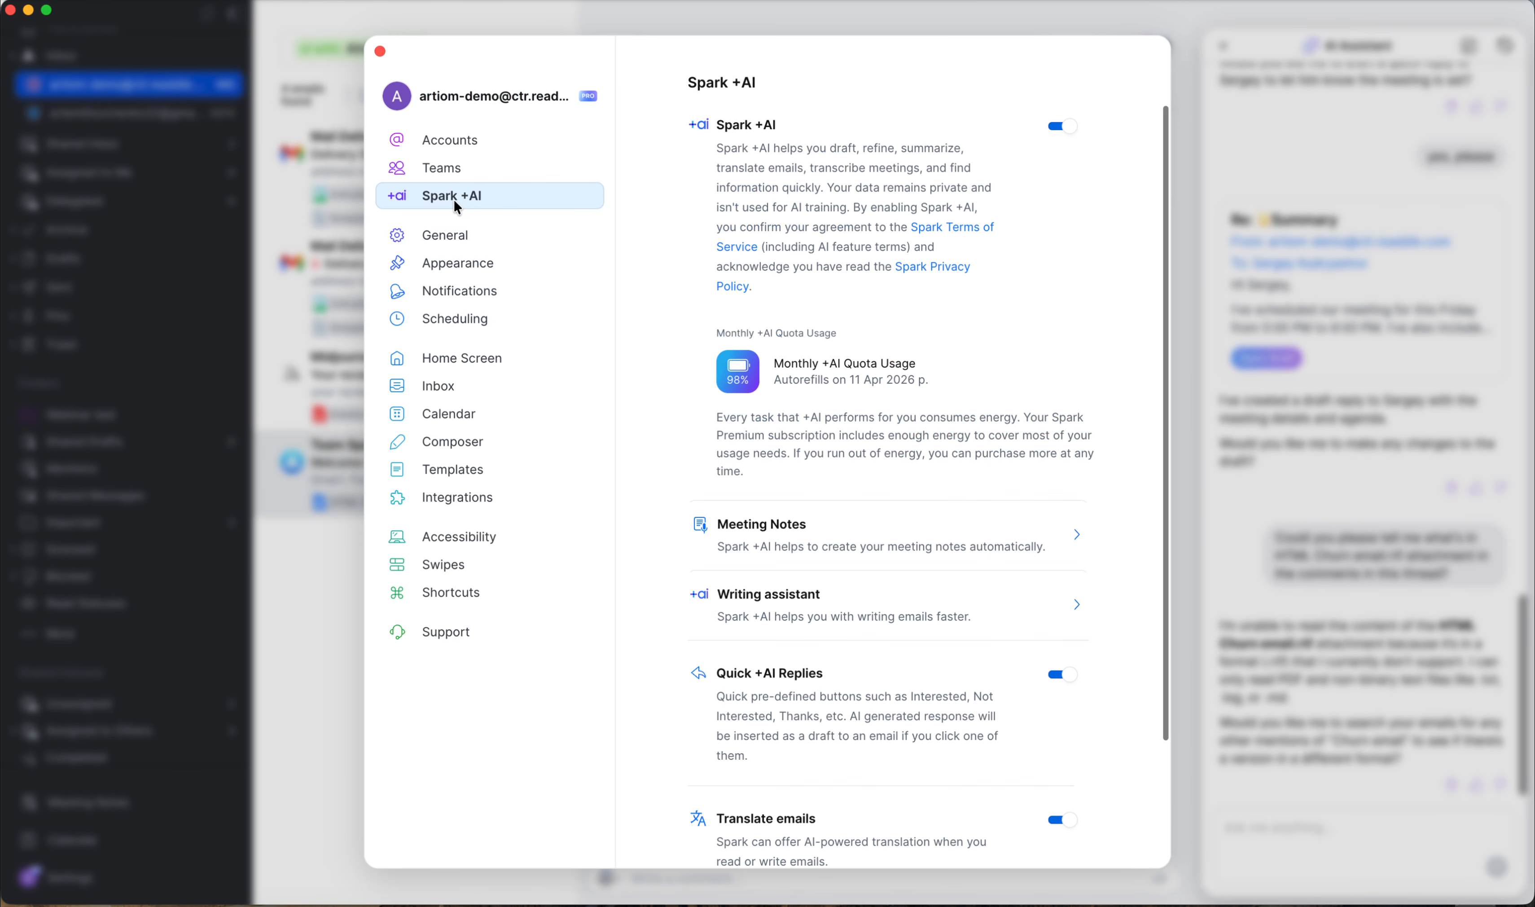
scroll(866, 635, "down", 5)
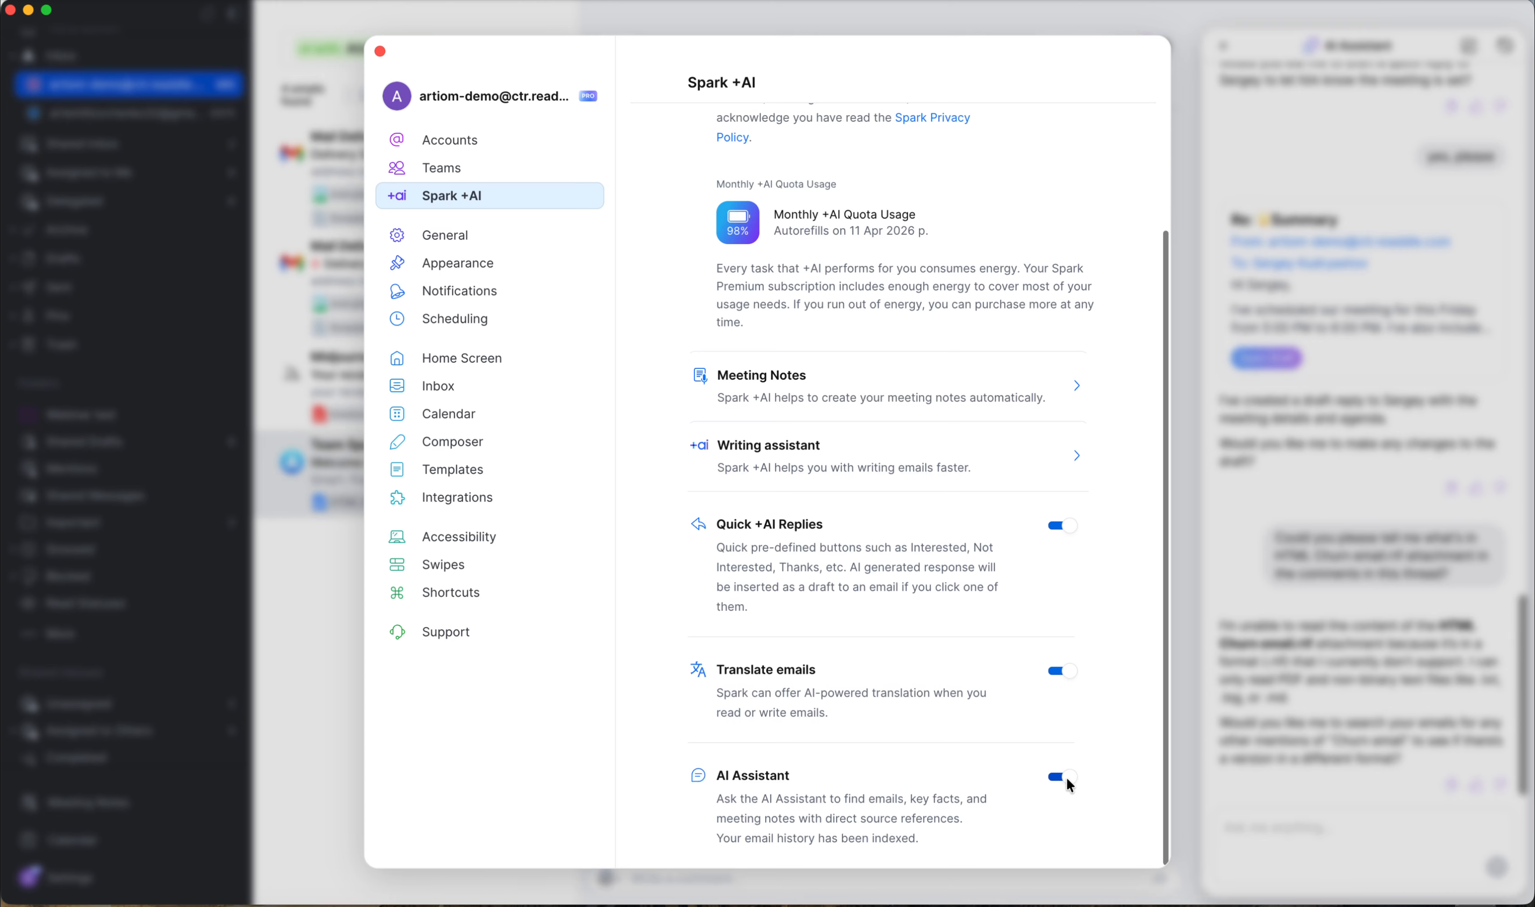
left_click(379, 50)
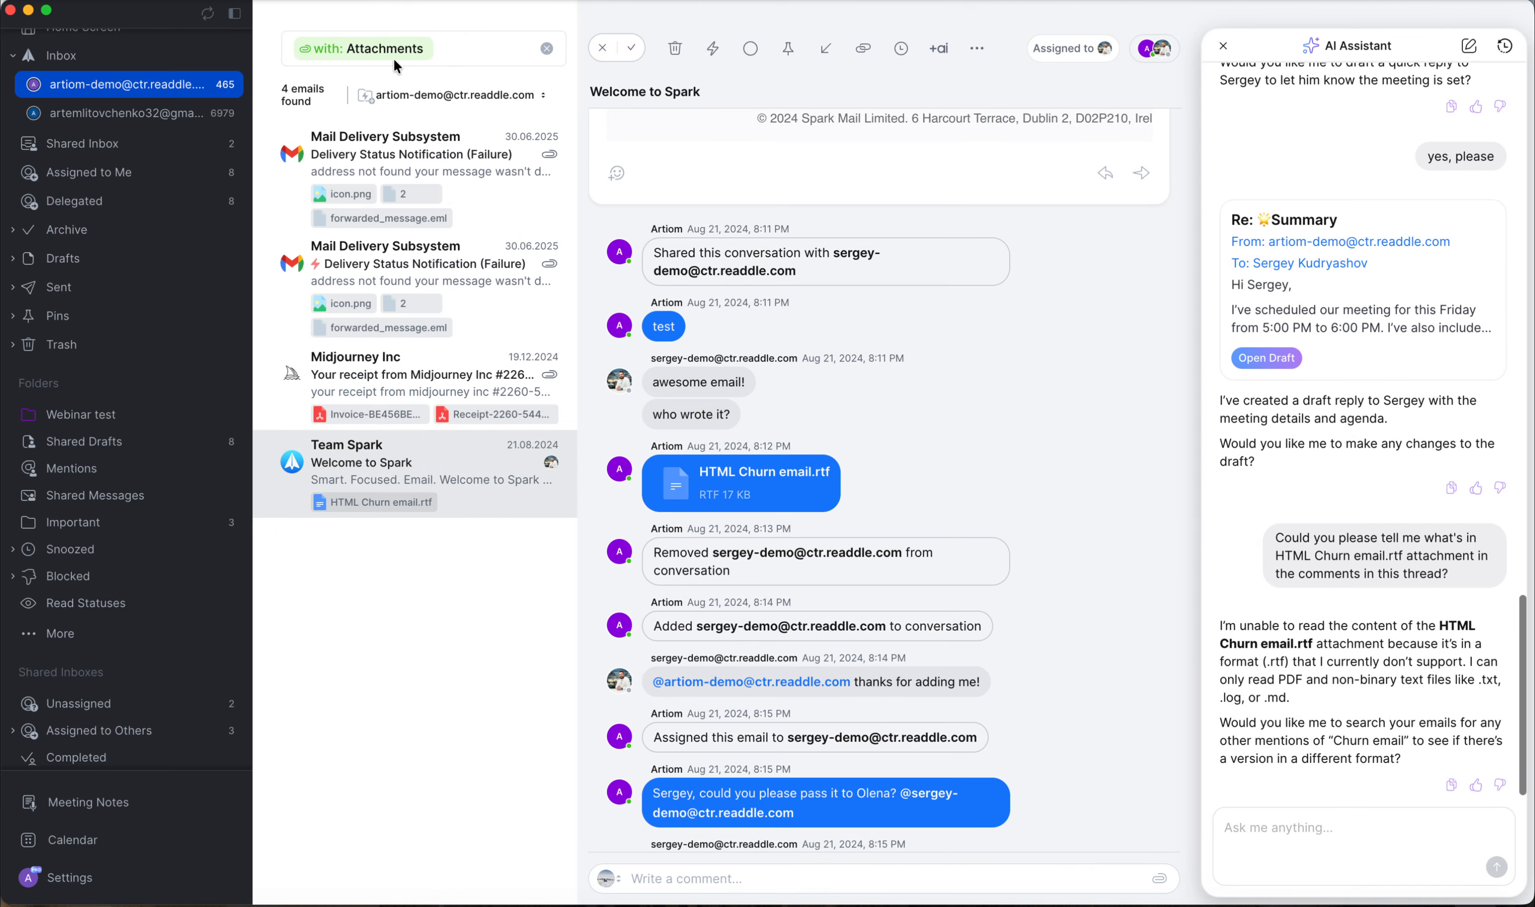